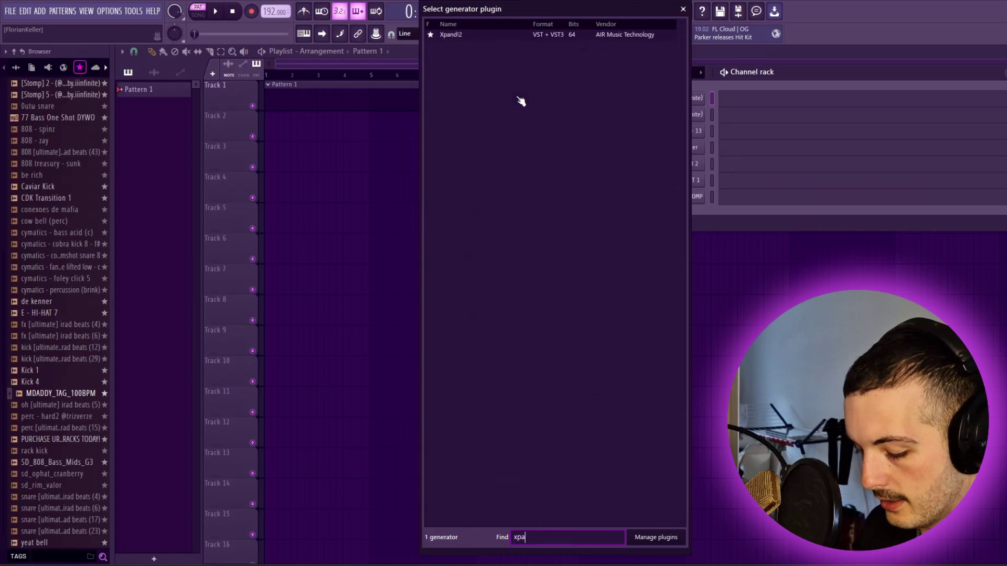
- Add the Xpand!2 instrument and load its +01 Mark 2 preset from the 14 E Pianos + Clav category
{"action": "double_click", "coordinate": [470, 36]}
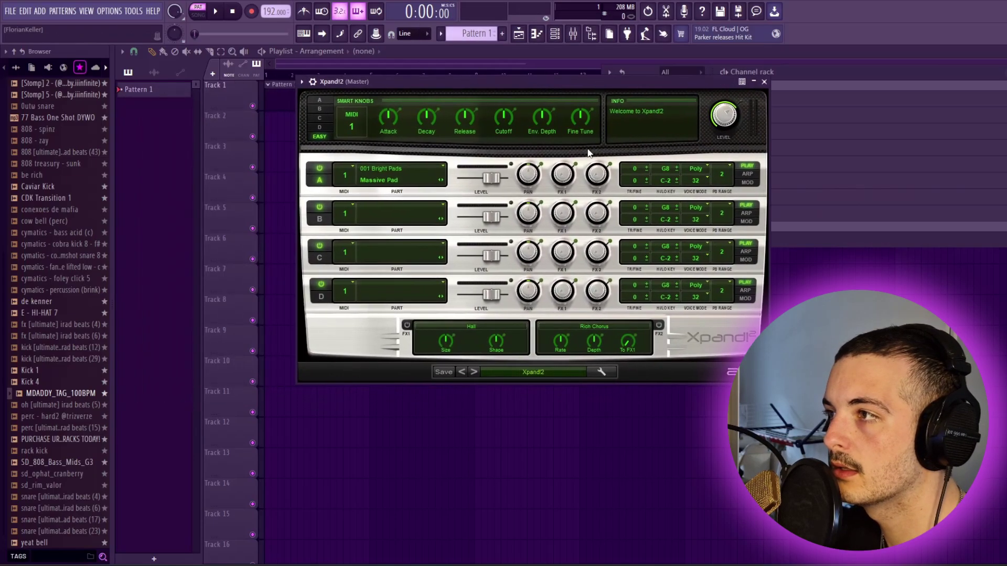
{"action": "left_click", "coordinate": [535, 371]}
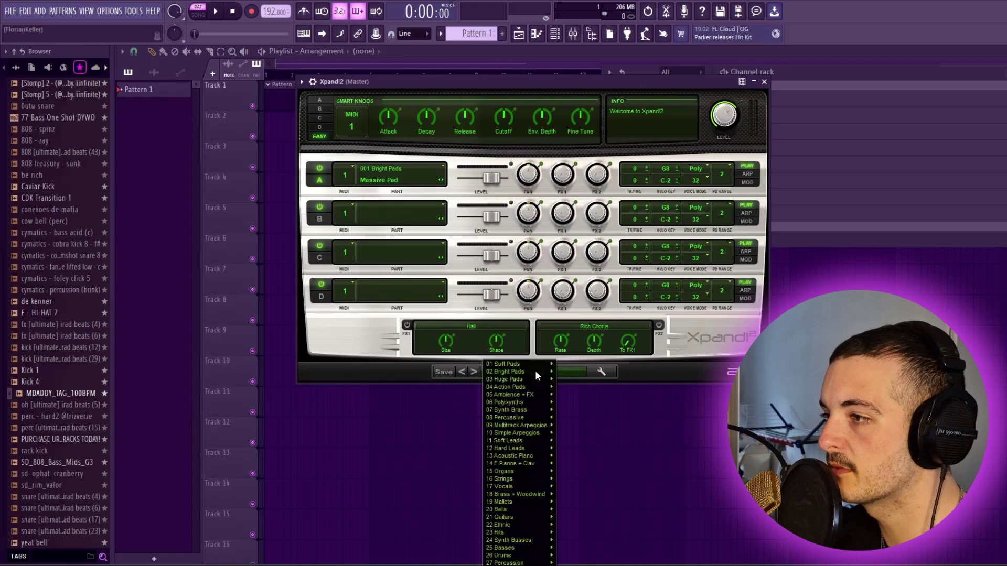
{"action": "mouse_move", "coordinate": [534, 465]}
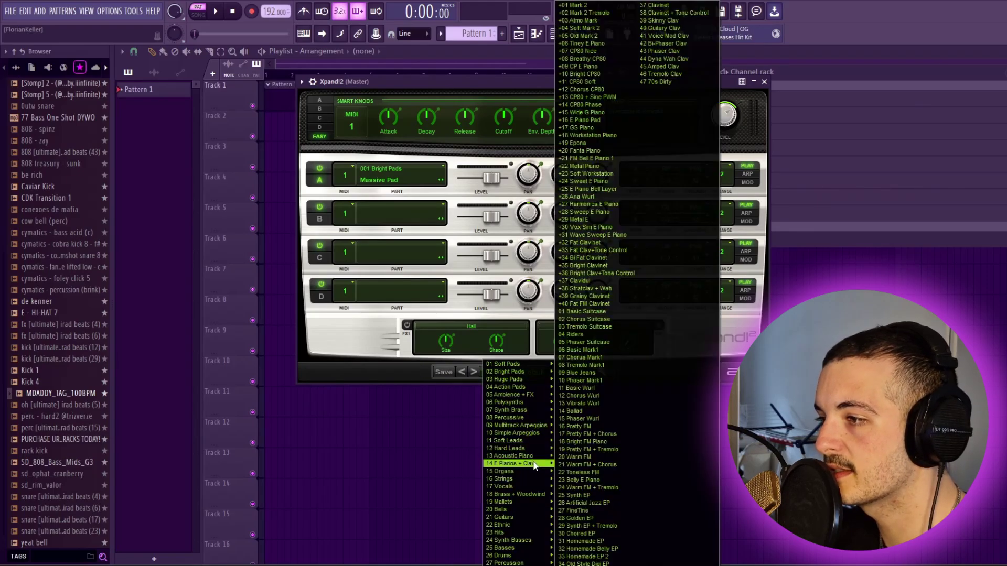
{"action": "left_click", "coordinate": [579, 5]}
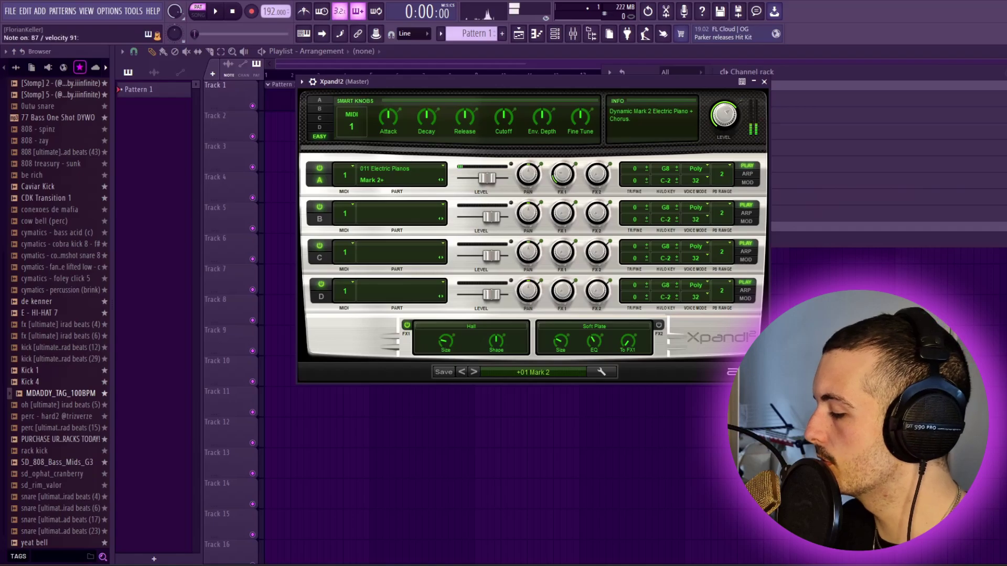
- Build a chord of A4, B4, C5 and E5 in the piano roll, extending the upper three notes to bar 3
{"action": "key", "text": "F7"}
{"action": "left_click_drag", "start_coordinate": [544, 132], "coordinate": [427, 189]}
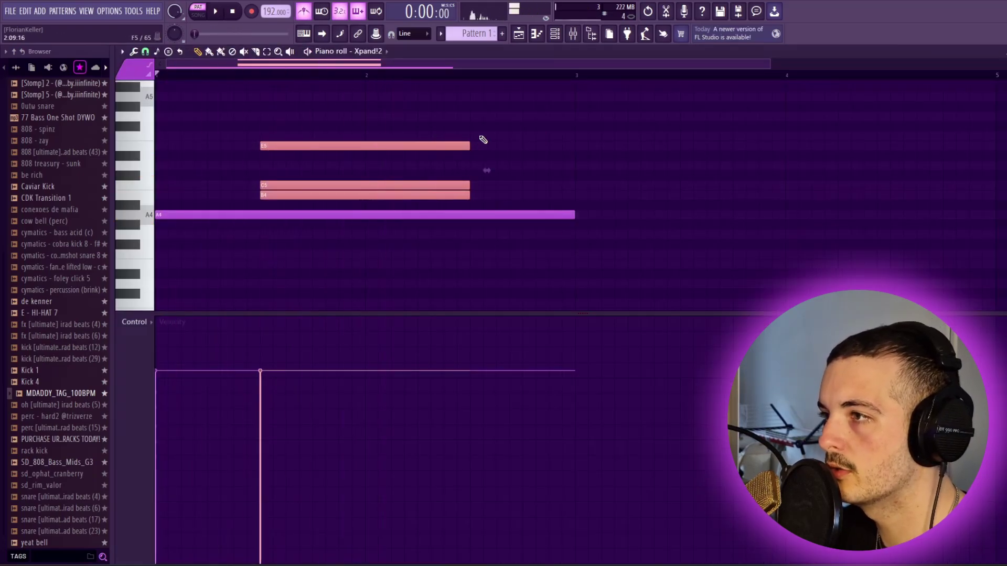
{"action": "left_click_drag", "start_coordinate": [509, 149], "coordinate": [577, 157]}
{"action": "left_click", "coordinate": [636, 175]}
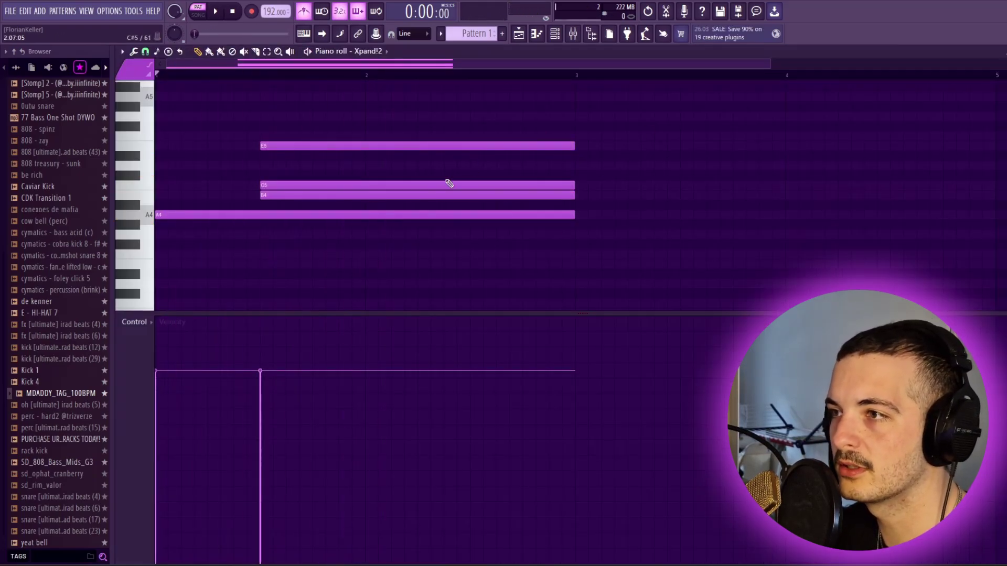
- Select the chord's B4, C5 and E5 notes and play the chord back
{"action": "scroll", "coordinate": [646, 196], "scroll_direction": "down", "scroll_amount": 1}
{"action": "scroll", "coordinate": [645, 197], "scroll_direction": "up", "scroll_amount": 2}
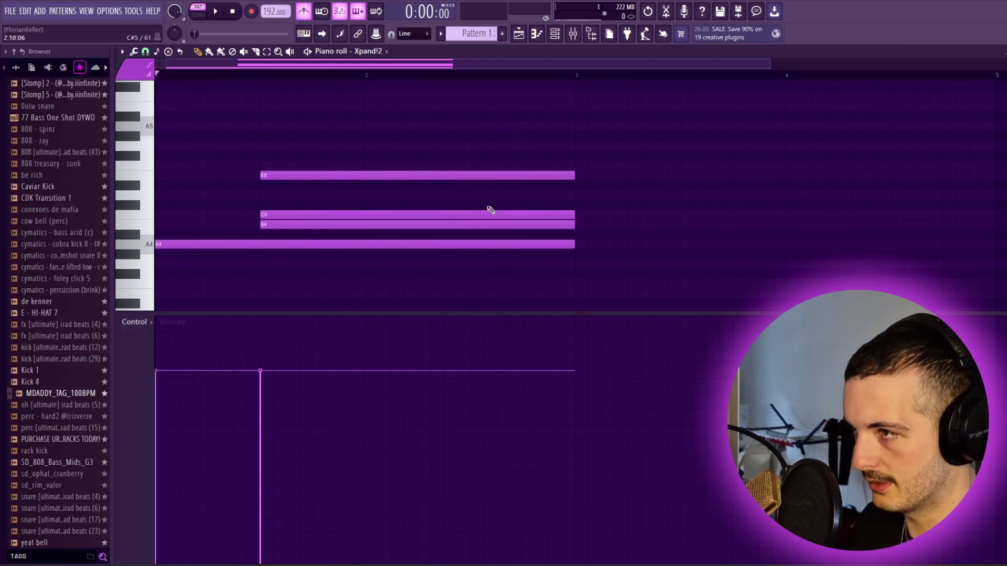
{"action": "left_click_drag", "start_coordinate": [461, 161], "coordinate": [415, 237]}
{"action": "key", "text": "space"}
{"action": "key", "text": "space"}
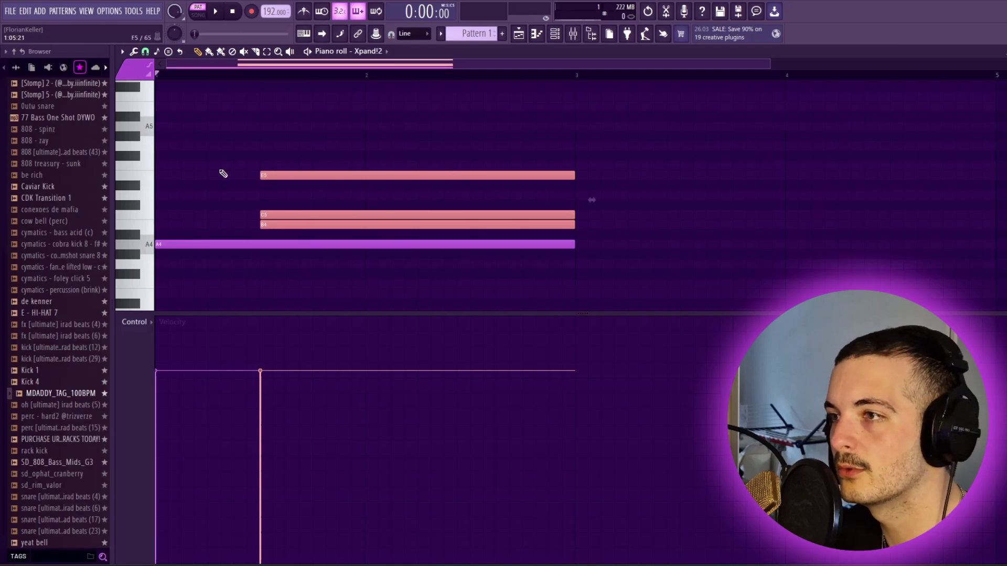
- Create a second chord of D5, A4, F4 and E4 at bar 3, and try its F4 and E4 notes an octave higher
{"action": "key", "text": "space"}
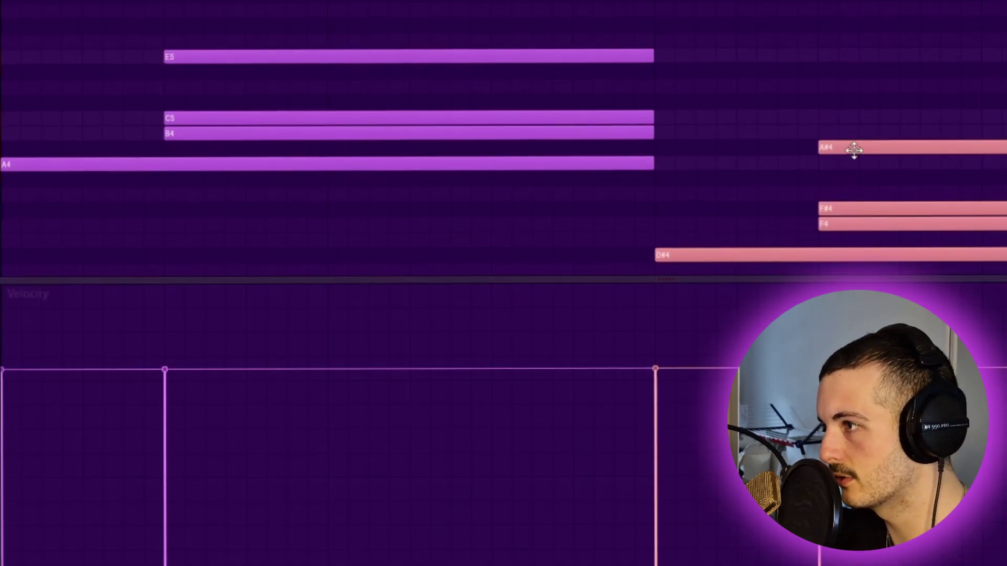
{"action": "left_click", "coordinate": [853, 70]}
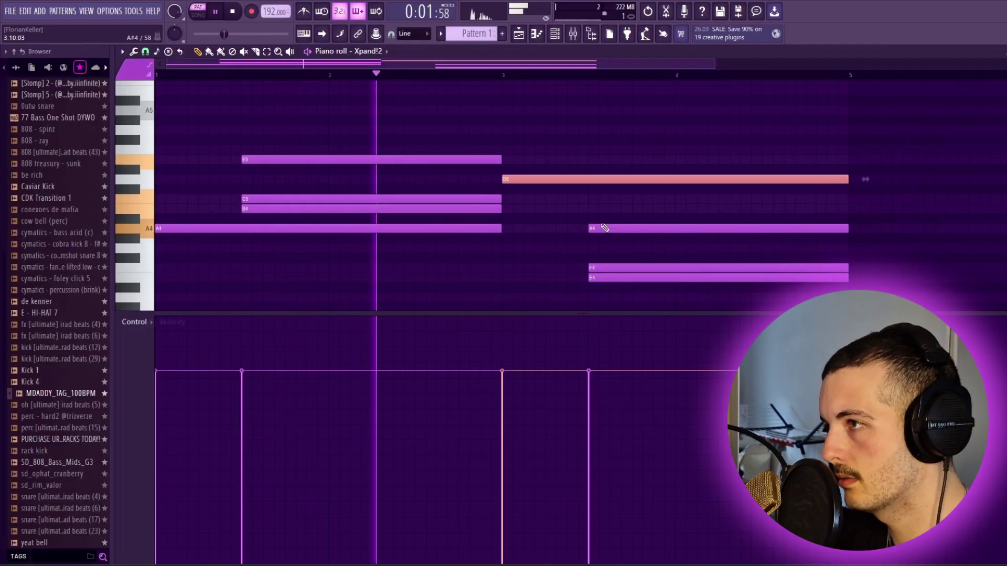
{"action": "left_click", "coordinate": [614, 275], "text": "ctrl"}
{"action": "key", "text": "ctrl+Up"}
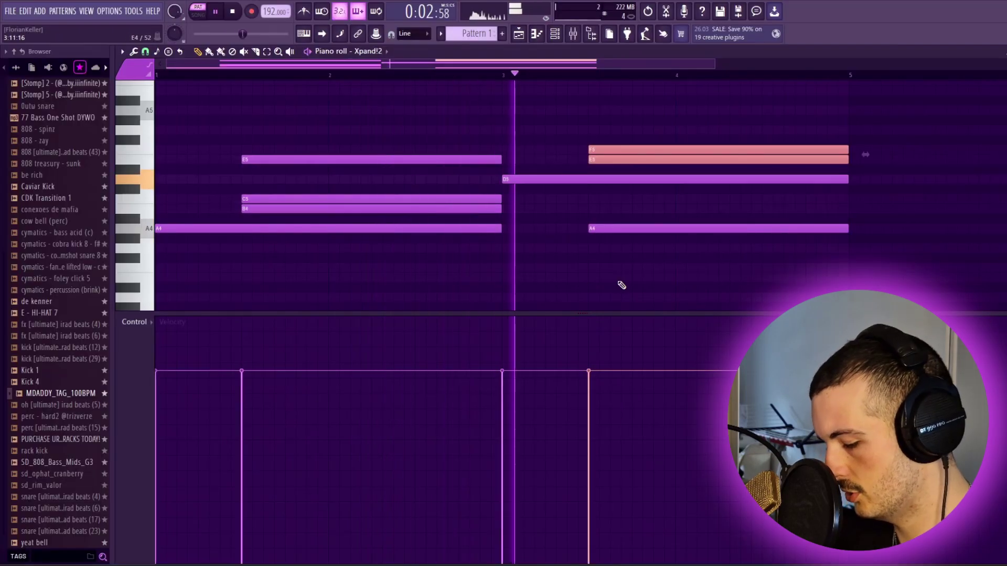
{"action": "key", "text": "space"}
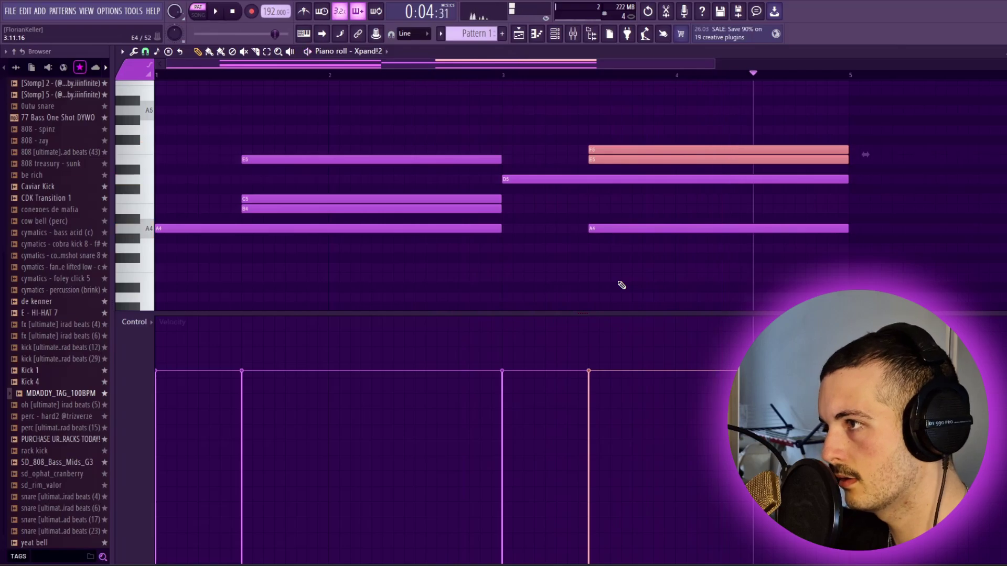
{"action": "left_click", "coordinate": [545, 180], "text": "ctrl"}
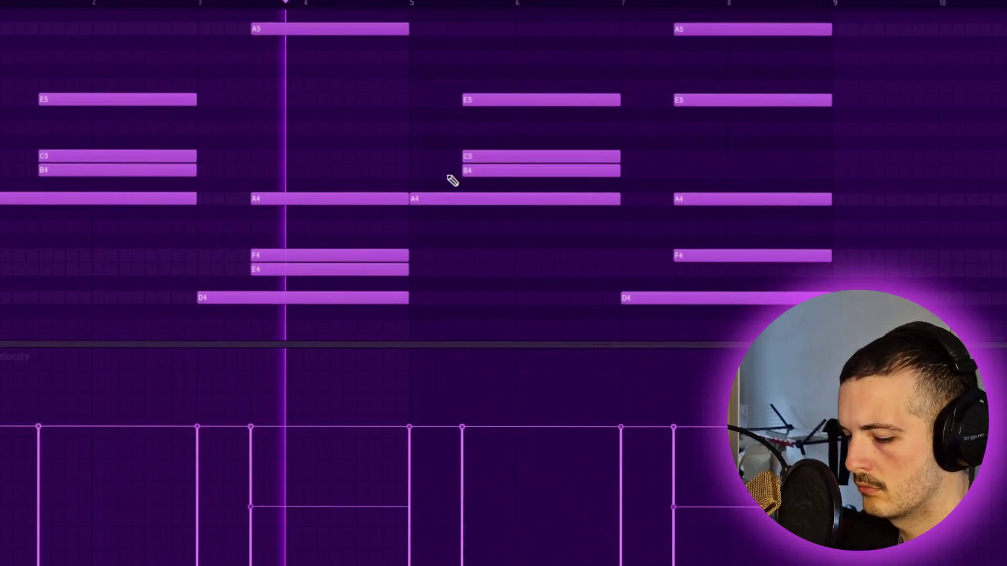
- Select all the chord notes and reduce their velocities with the Multiply setting of level scaling
{"action": "key", "text": "ctrl+a"}
{"action": "key", "text": "alt+x"}
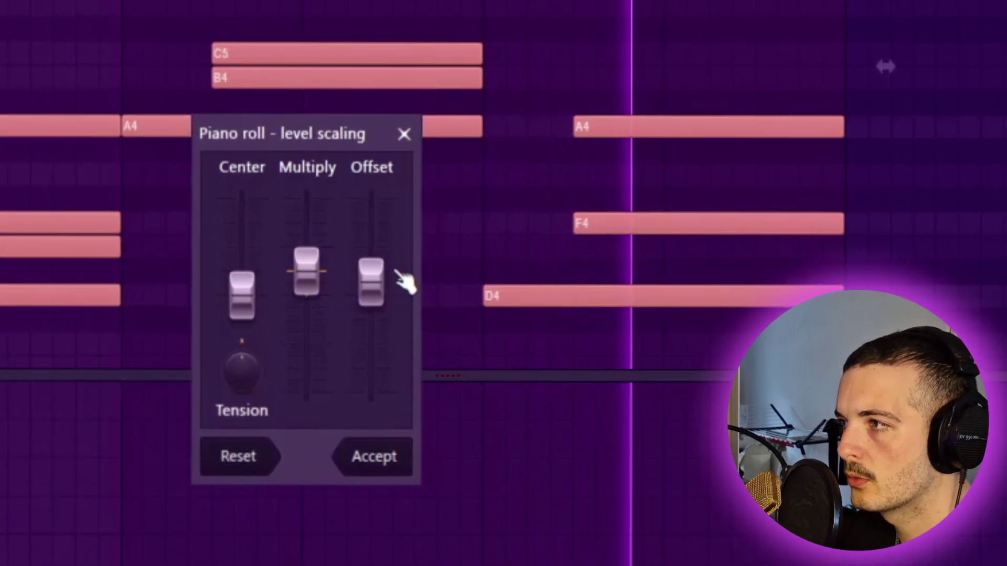
{"action": "left_click_drag", "start_coordinate": [309, 276], "coordinate": [308, 283]}
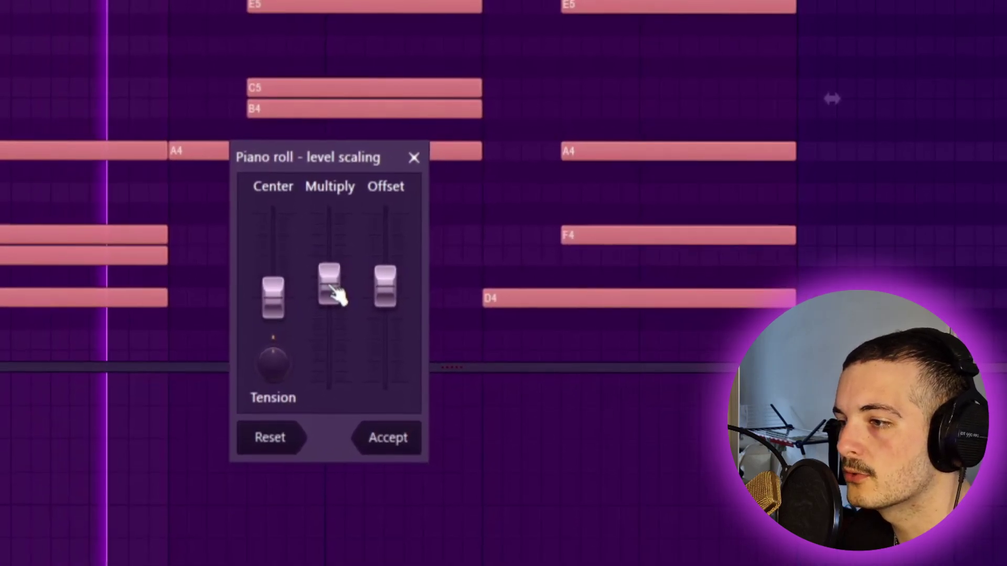
{"action": "left_click_drag", "start_coordinate": [335, 291], "coordinate": [335, 288]}
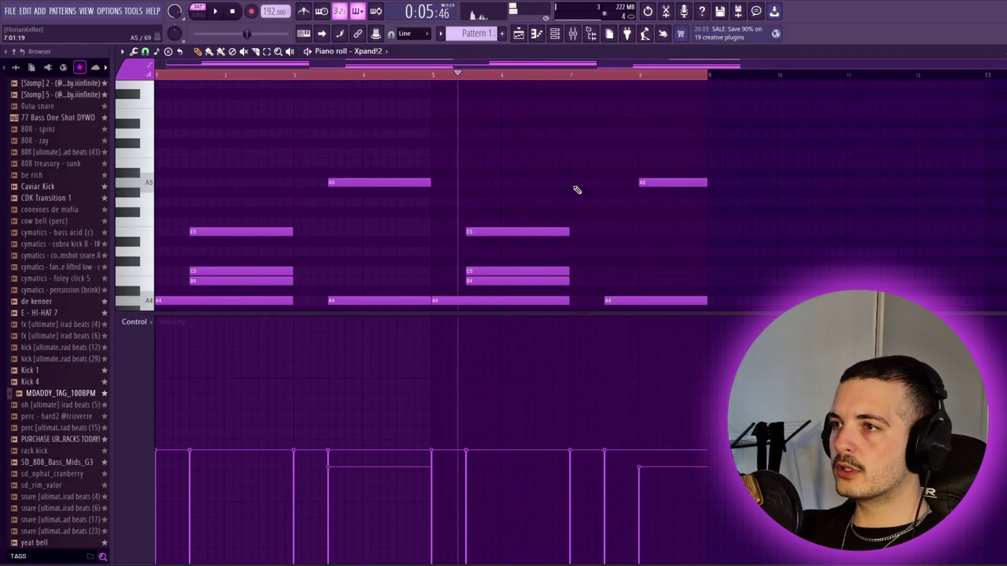
- Slightly randomize the velocities of all notes in the looping pattern, with pan randomization turned down to zero
{"action": "scroll", "coordinate": [577, 190], "scroll_direction": "down", "scroll_amount": 3}
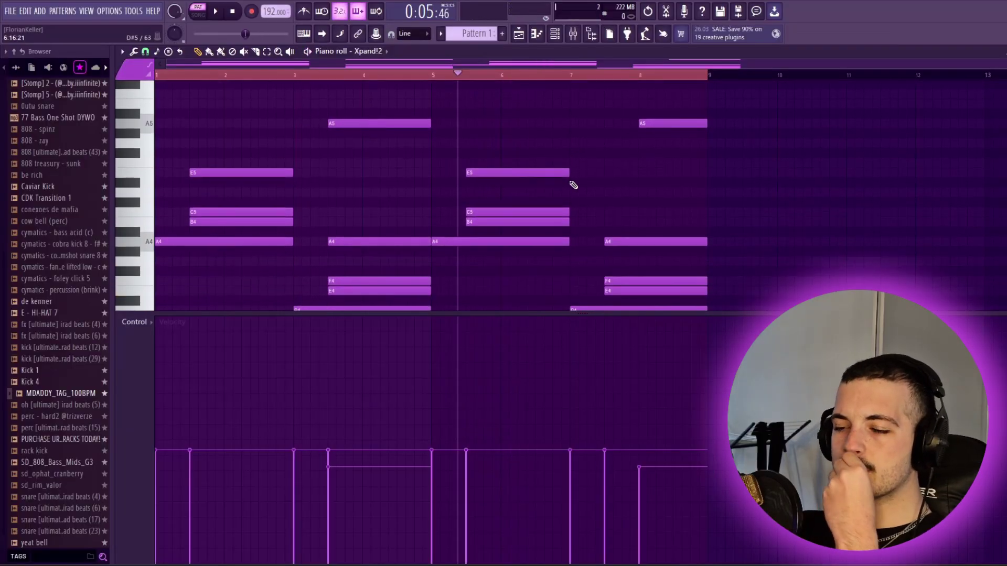
{"action": "scroll", "coordinate": [214, 157], "scroll_direction": "up", "scroll_amount": 3}
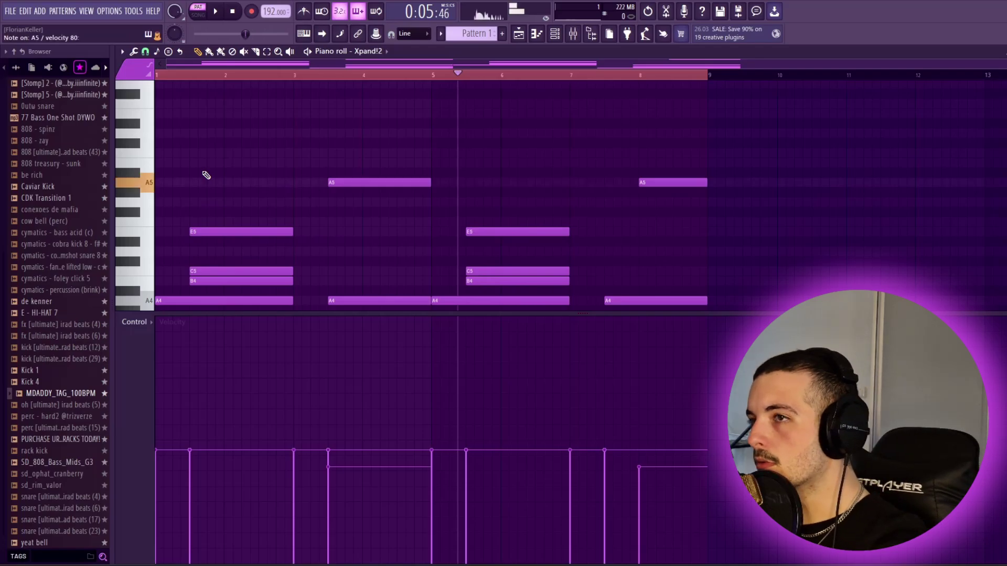
{"action": "left_click", "coordinate": [221, 14]}
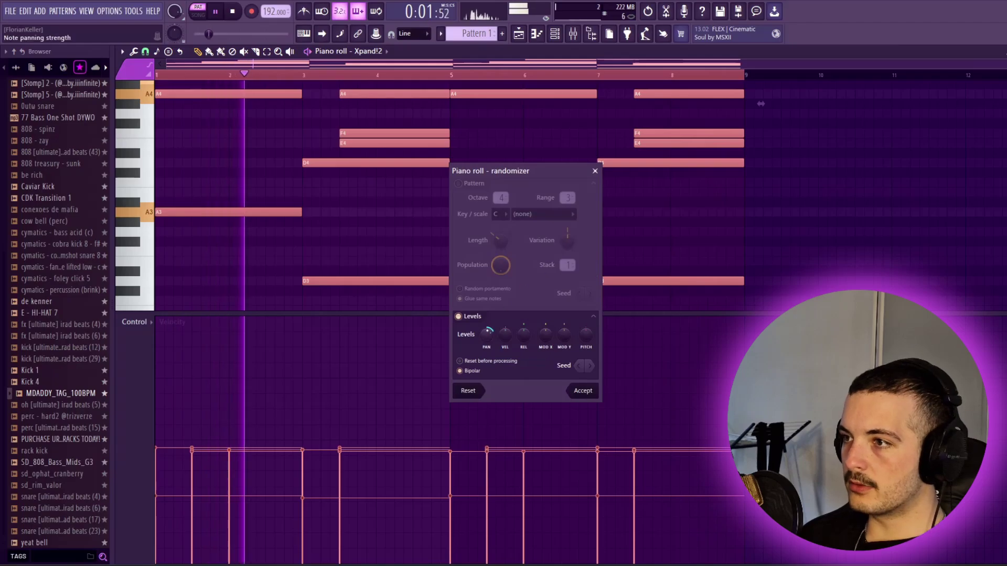
{"action": "left_click_drag", "start_coordinate": [487, 334], "coordinate": [486, 356]}
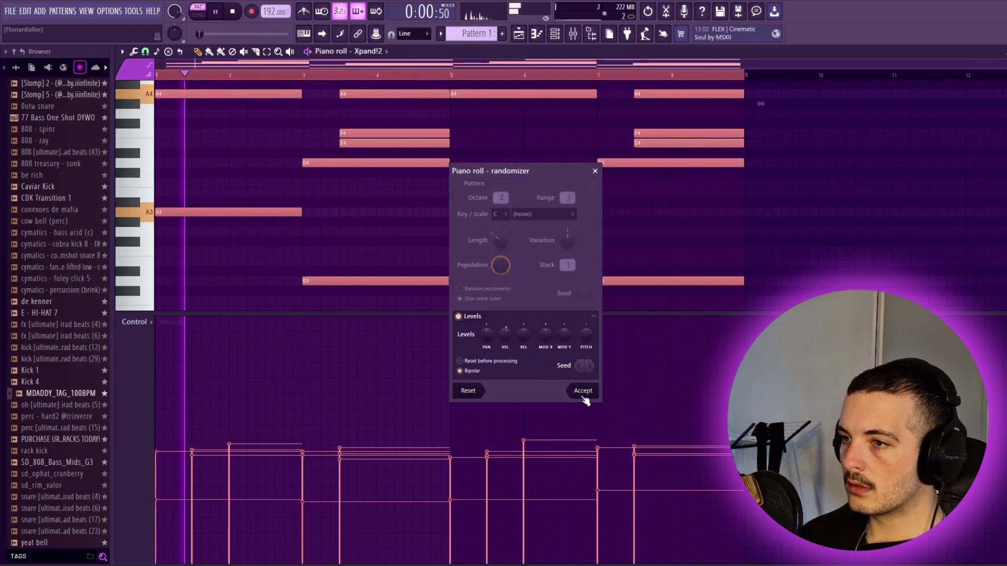
{"action": "left_click", "coordinate": [583, 391]}
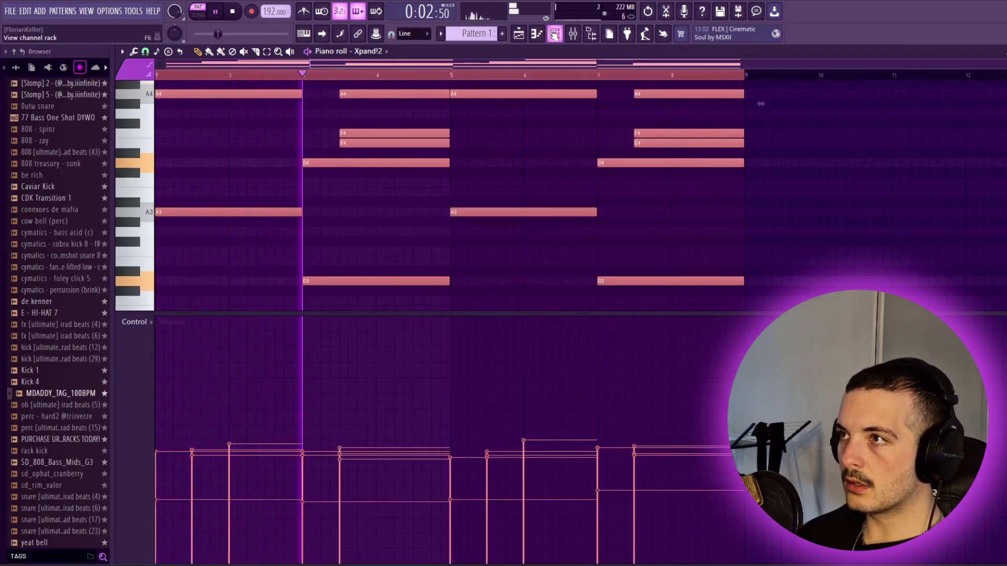
- Place Pattern 2 on Track 2 of the playlist, directly below the Pattern 1 clip
{"action": "key", "text": "F6"}
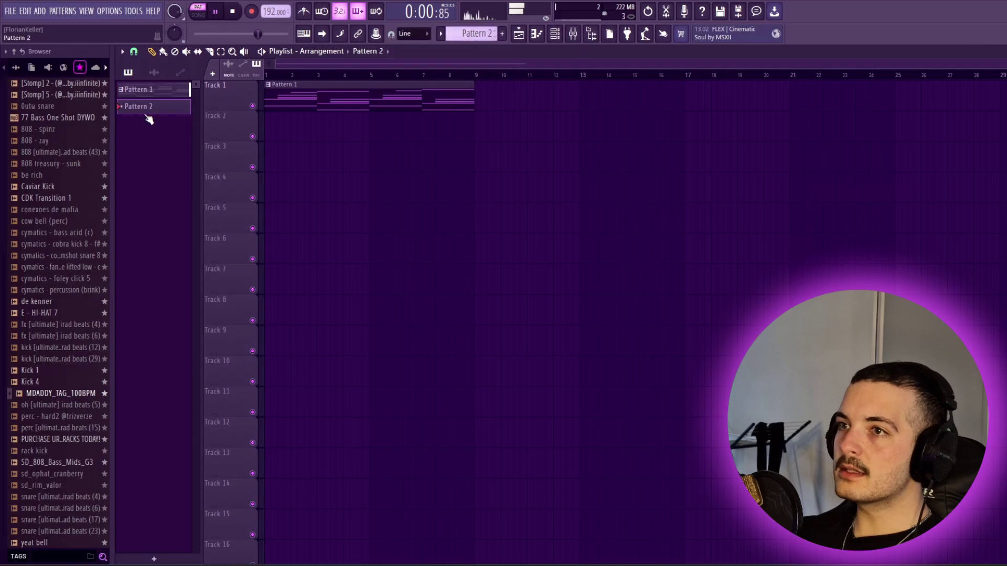
{"action": "left_click_drag", "start_coordinate": [149, 119], "coordinate": [322, 126]}
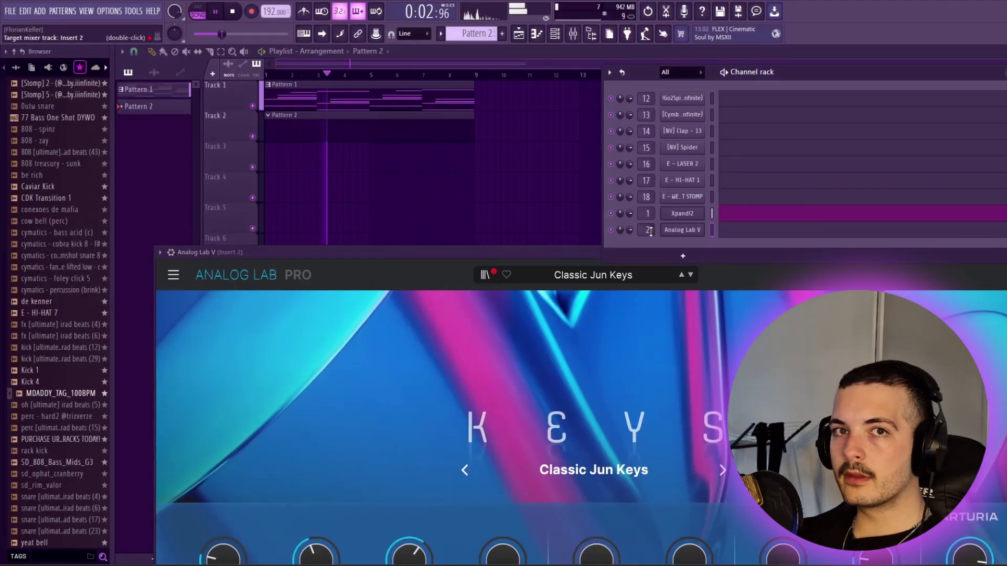
- Open Pattern 1's Xpand!2 notes, select them all and switch the piano roll to another channel
{"action": "double_click", "coordinate": [407, 93]}
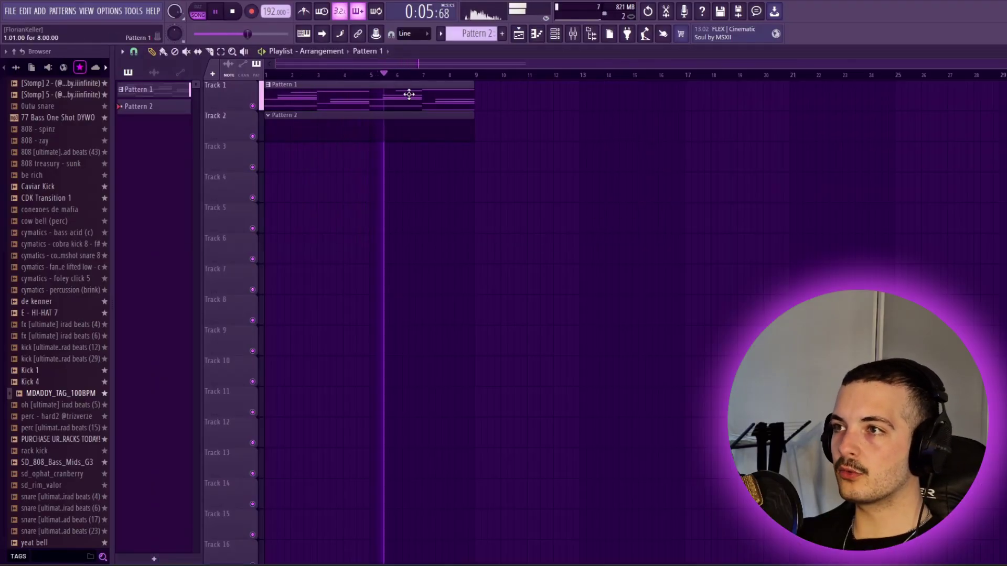
{"action": "scroll", "coordinate": [466, 162], "scroll_direction": "left", "scroll_amount": 5}
{"action": "key", "text": "ctrl+a"}
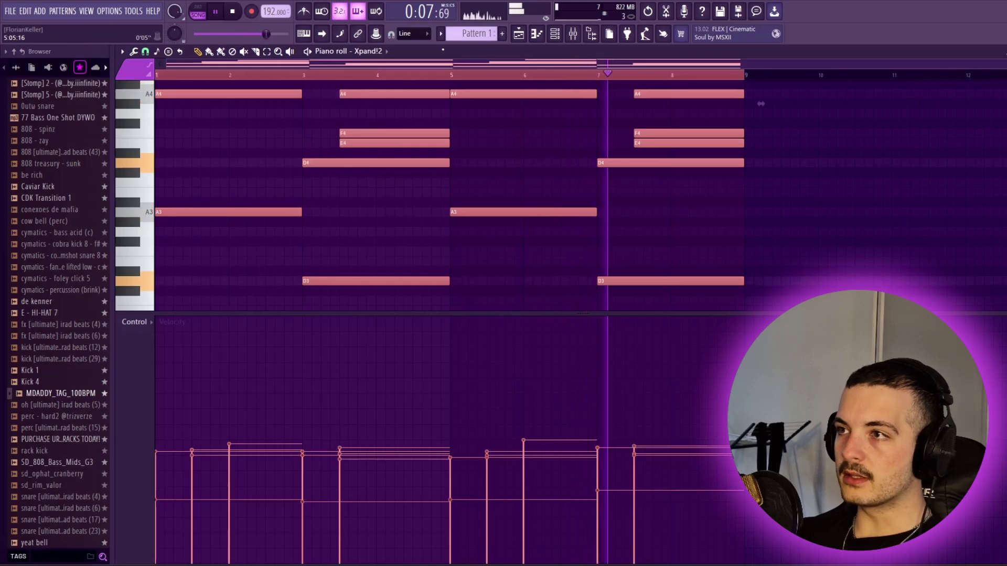
{"action": "left_click", "coordinate": [387, 51]}
{"action": "left_click", "coordinate": [401, 171]}
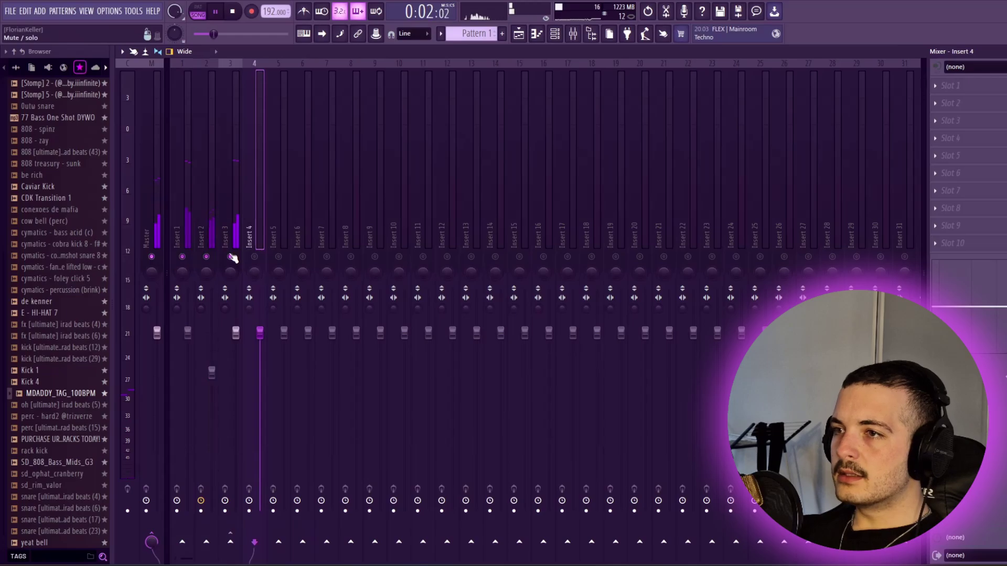
- Load the RC-20 Retro Color effect into the first slot of mixer track Insert 3
{"action": "left_click", "coordinate": [231, 236]}
{"action": "left_click", "coordinate": [949, 89]}
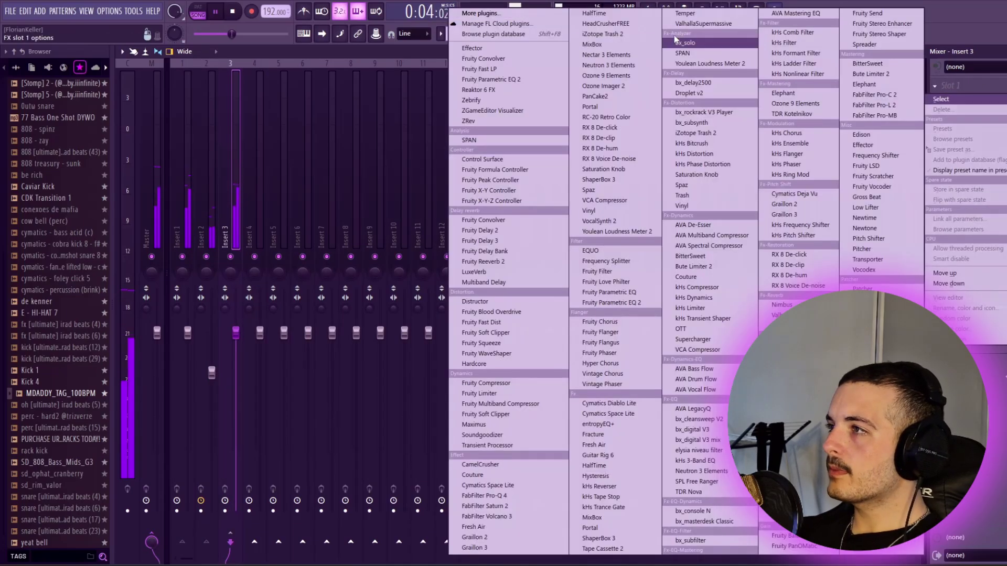
{"action": "left_click", "coordinate": [558, 11]}
{"action": "type", "text": "rc 2"}
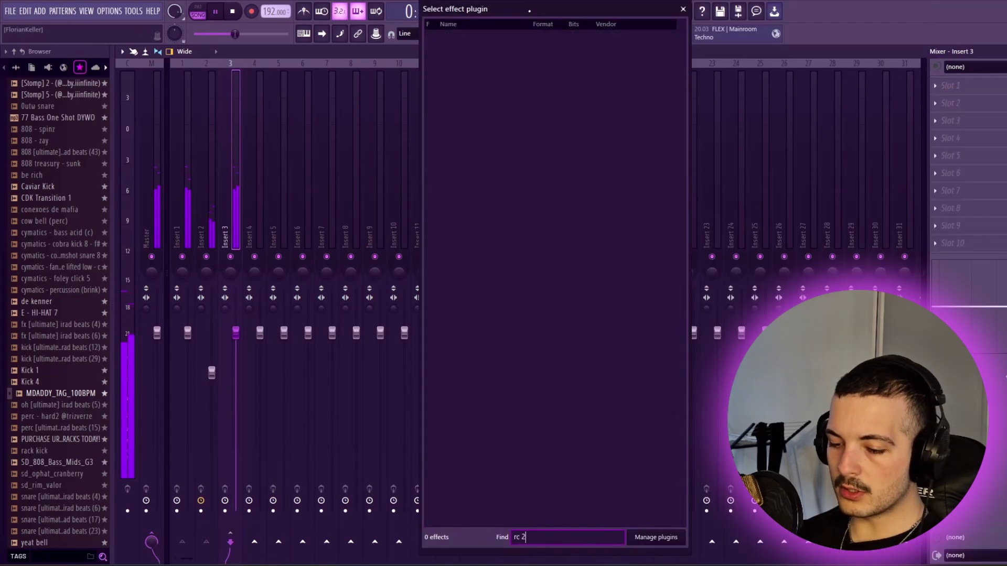
{"action": "double_click", "coordinate": [496, 44]}
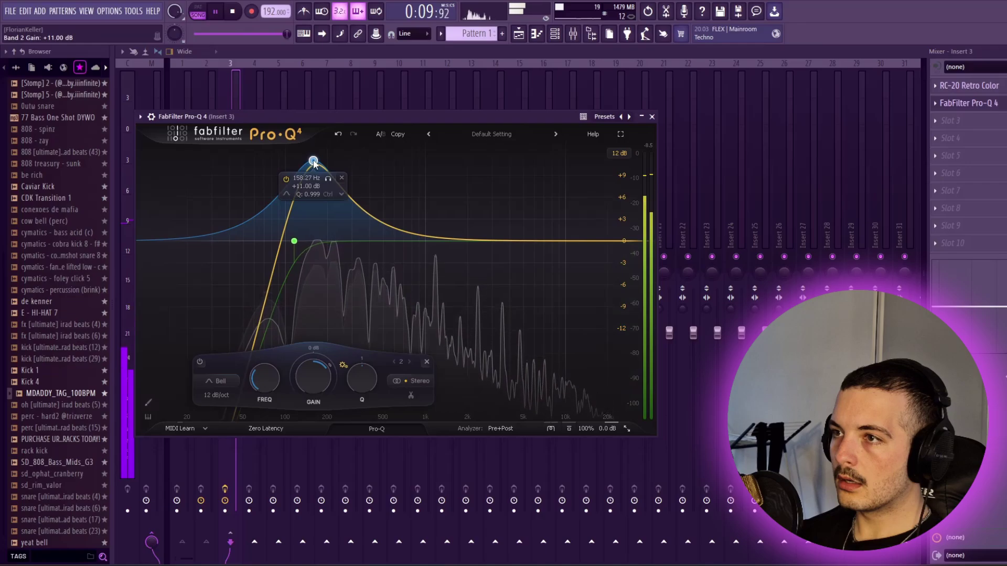
- In Pro-Q 4 on Insert 3, cut the bell band near 158 Hz slightly and lower the 9400 Hz bell band's gain
{"action": "left_click_drag", "start_coordinate": [314, 164], "coordinate": [312, 161]}
{"action": "left_click_drag", "start_coordinate": [318, 367], "coordinate": [318, 457]}
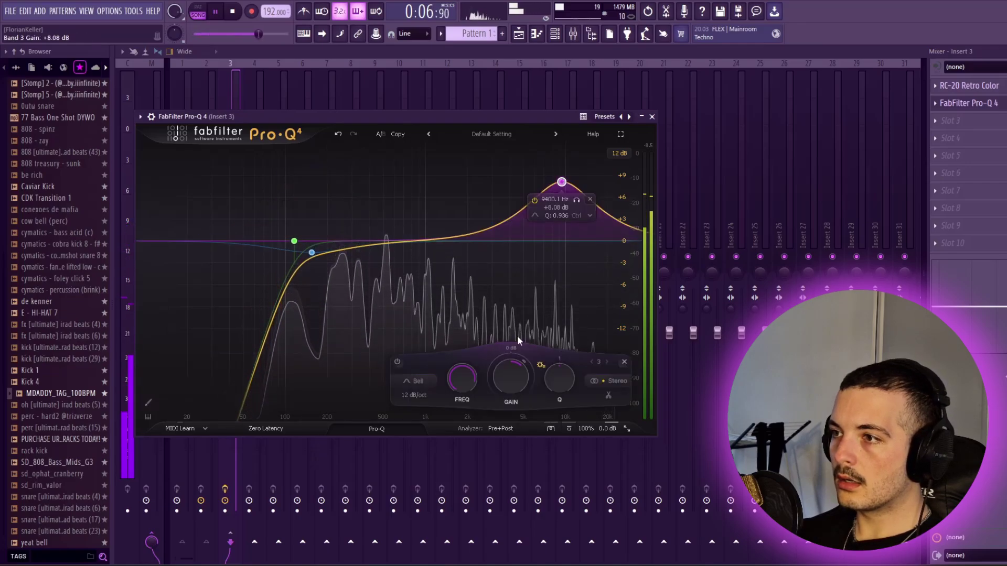
{"action": "left_click_drag", "start_coordinate": [513, 378], "coordinate": [517, 412]}
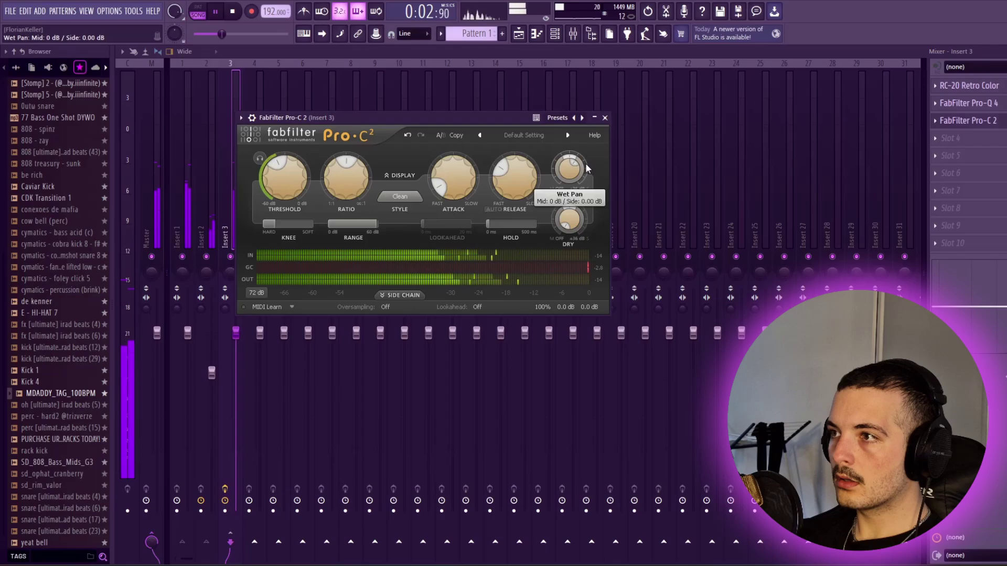
- Add the R4 reverb to Insert 3 with the Famous Large Hall preset at 9% mix, close it, and select Insert 2
{"action": "mouse_move", "coordinate": [570, 173]}
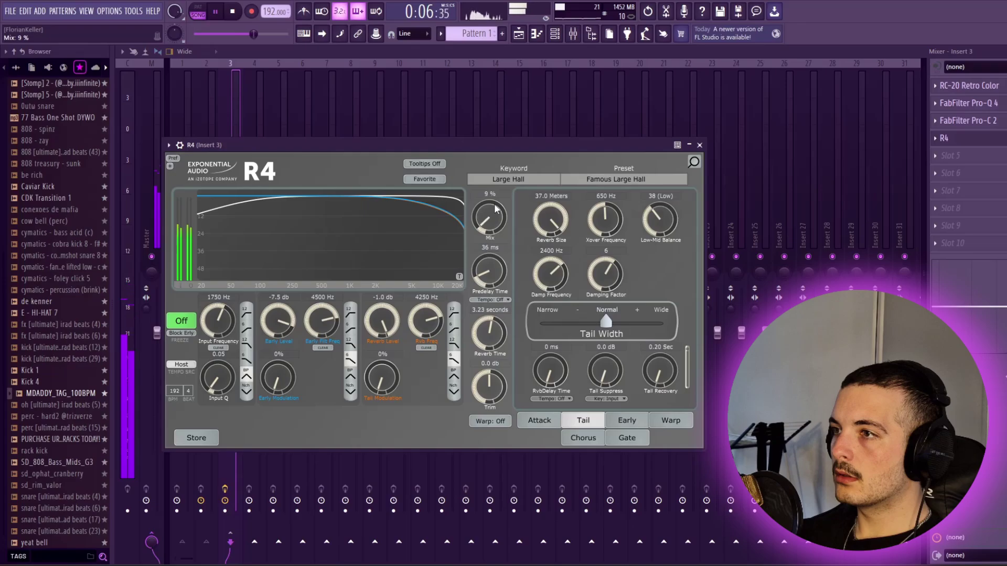
{"action": "left_click", "coordinate": [700, 145]}
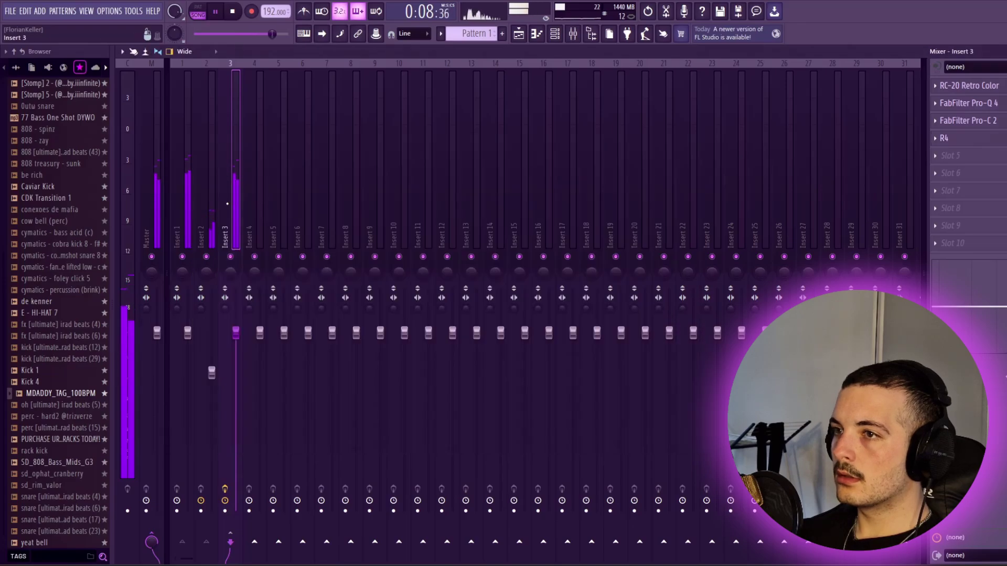
{"action": "left_click", "coordinate": [210, 272]}
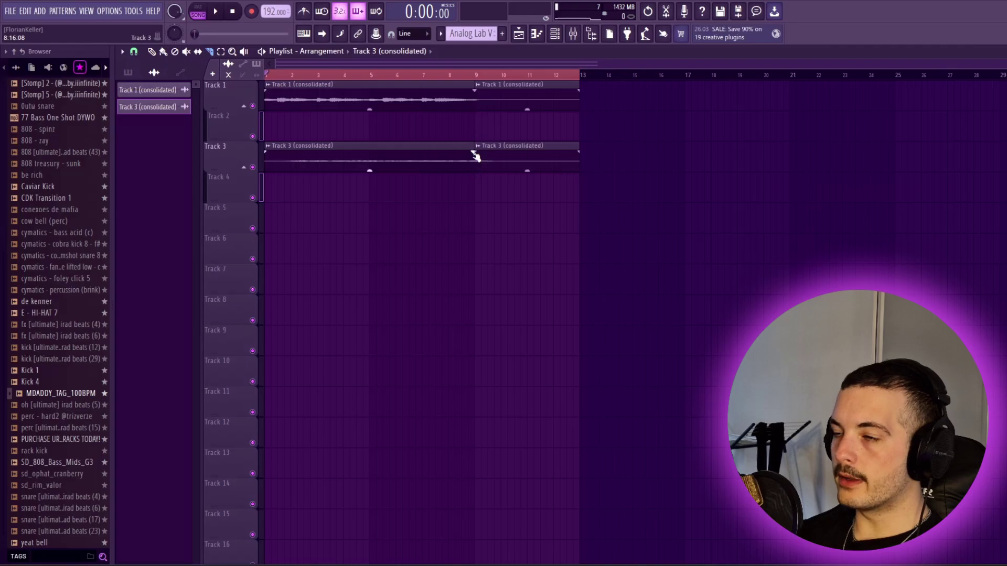
- Move the consolidated audio tails after bar 9 on Tracks 1 and 3 to bar 1 on Tracks 2 and 4
{"action": "left_click_drag", "start_coordinate": [540, 173], "coordinate": [281, 131]}
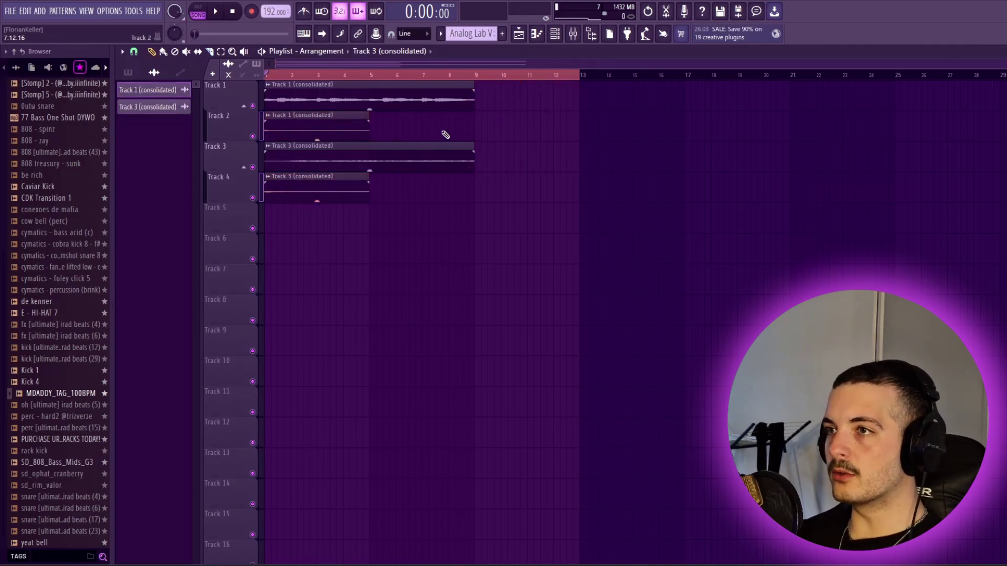
{"action": "double_click", "coordinate": [383, 100]}
{"action": "left_click", "coordinate": [452, 130]}
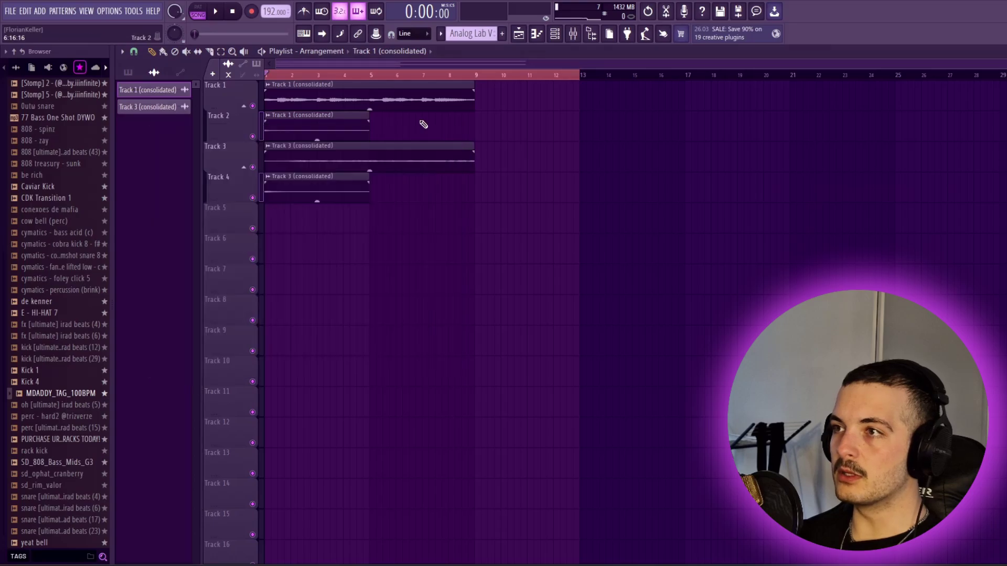
{"action": "left_click", "coordinate": [329, 85]}
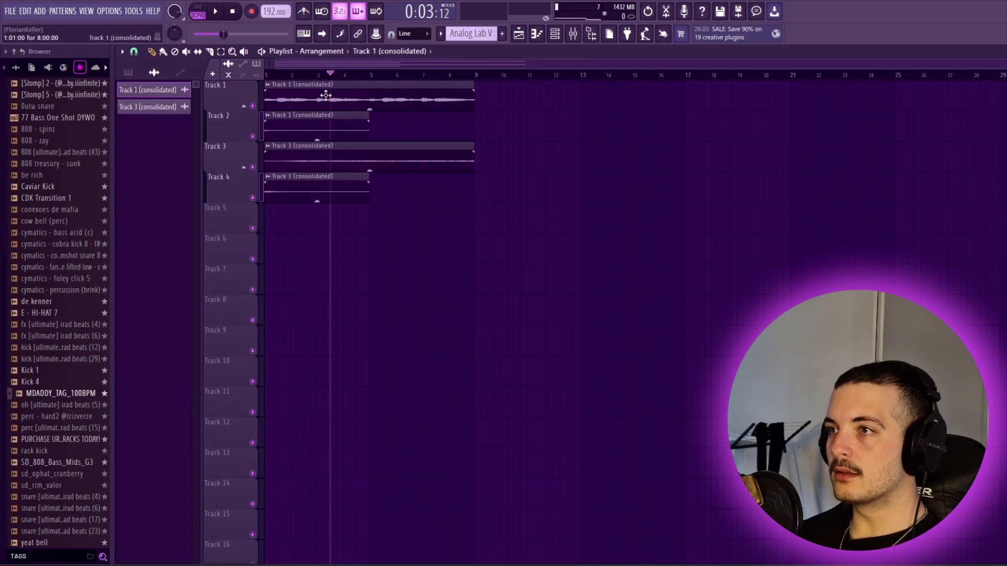
- Search the generator plugins for Massive and add it as the instrument for Pattern 4
{"action": "double_click", "coordinate": [401, 89]}
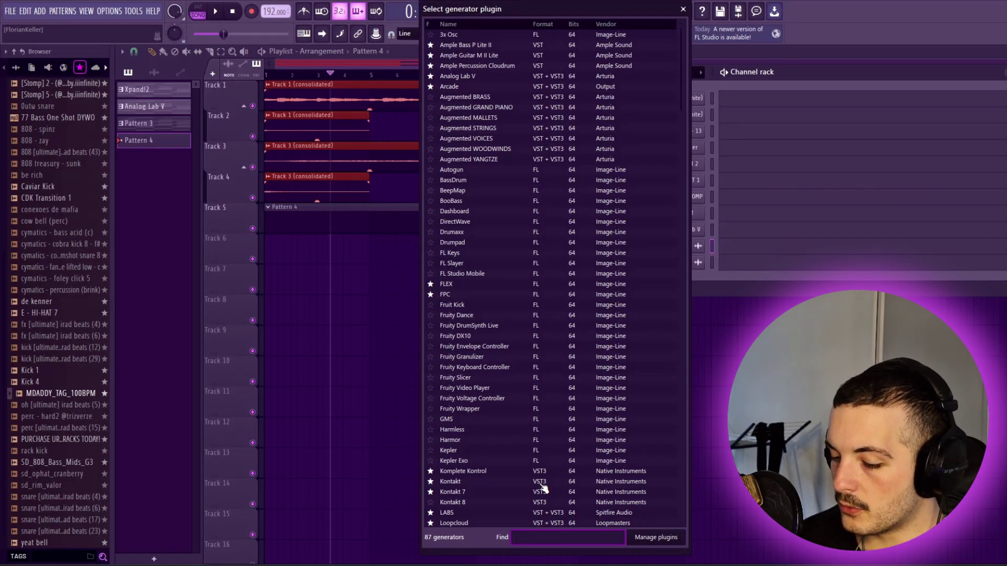
{"action": "type", "text": "massive"}
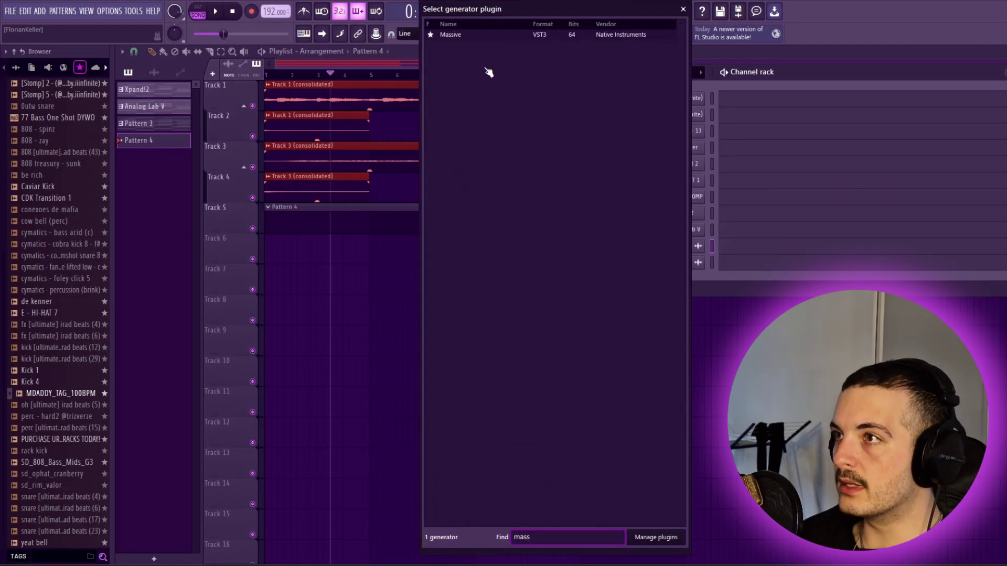
{"action": "key", "text": "Return"}
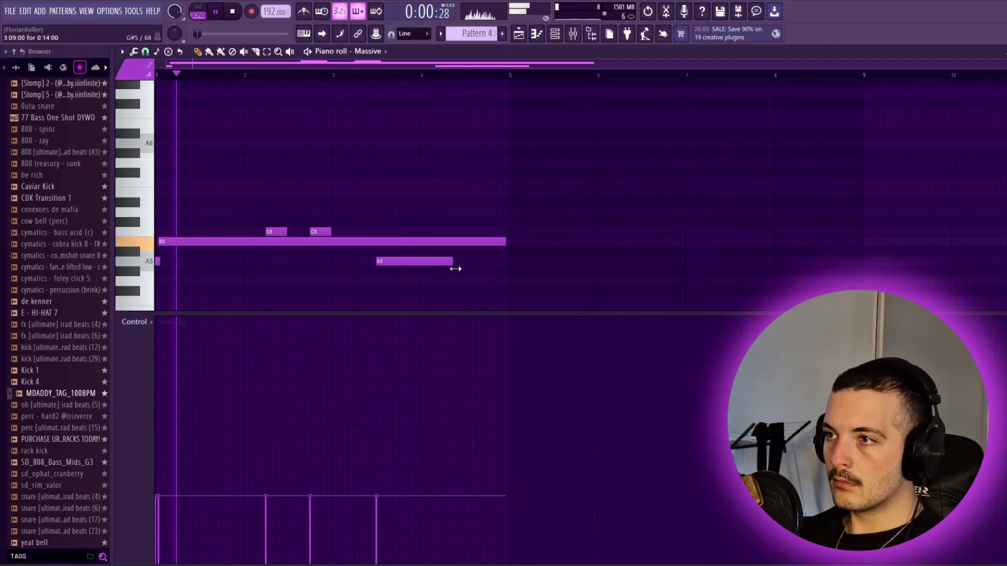
- Shorten the A5 note to end at bar 4, trim the long B5 note to A5's start, and place a G6 note early in bar 8
{"action": "left_click_drag", "start_coordinate": [454, 266], "coordinate": [420, 265]}
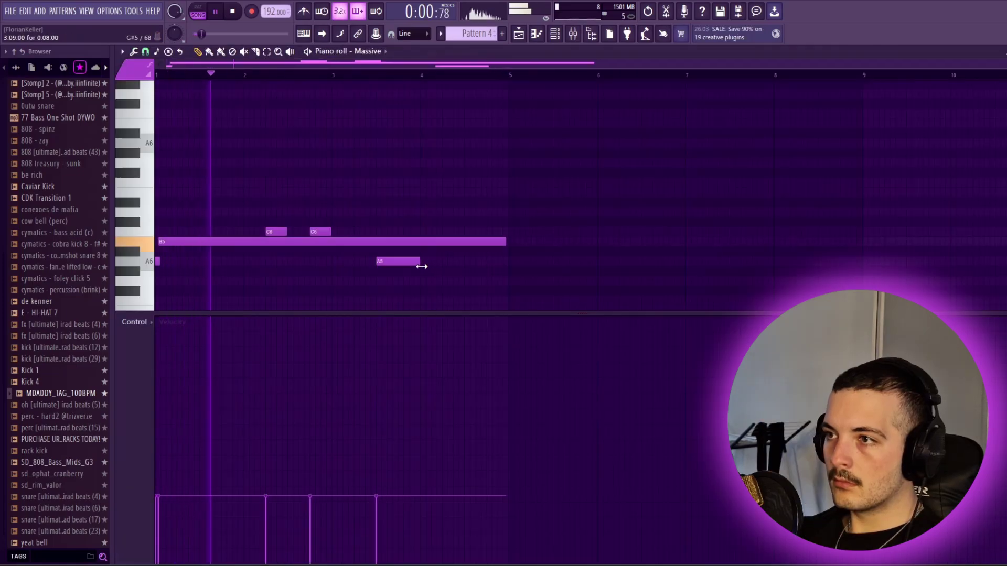
{"action": "left_click_drag", "start_coordinate": [512, 243], "coordinate": [379, 242]}
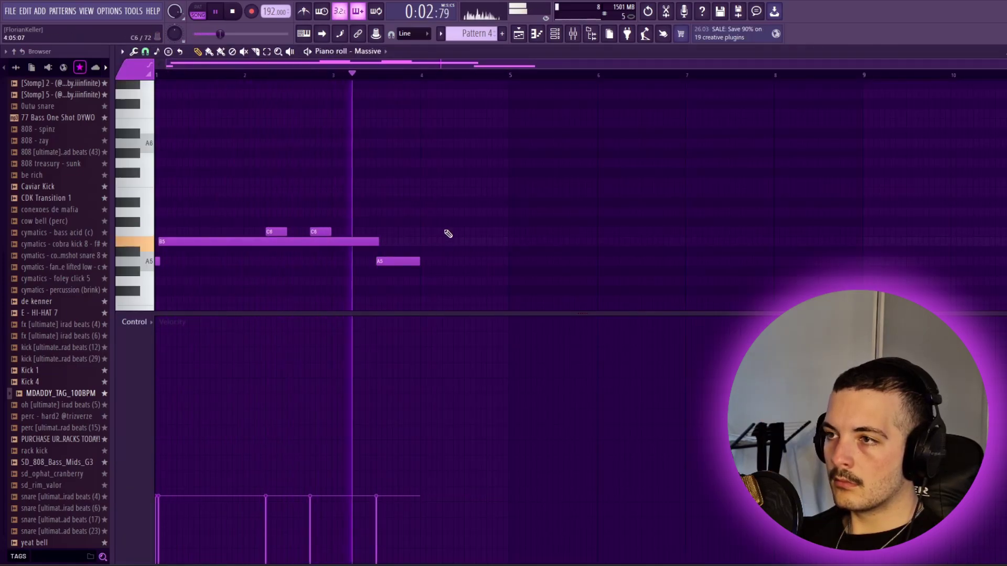
{"action": "scroll", "coordinate": [446, 234], "scroll_direction": "up", "scroll_amount": 2}
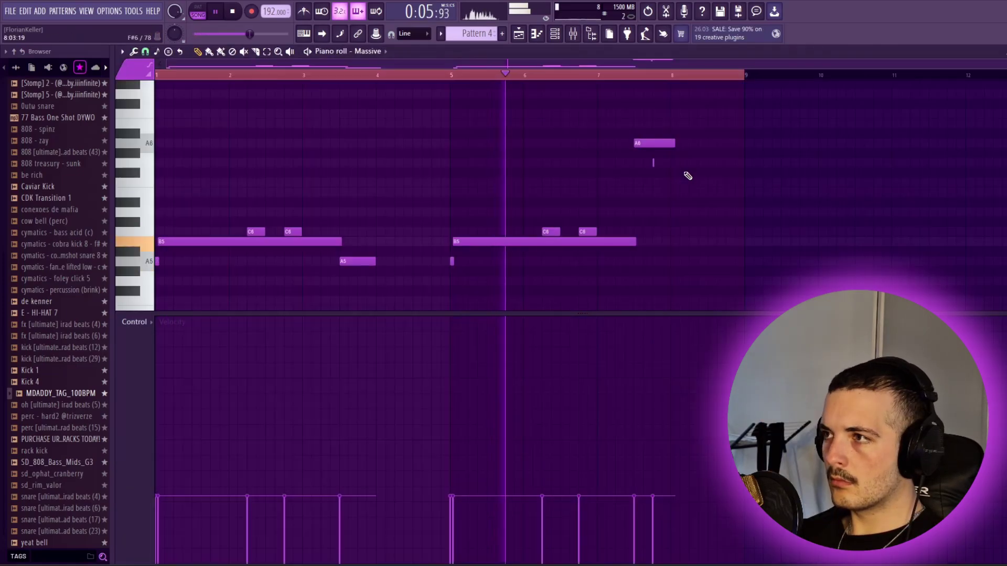
{"action": "left_click_drag", "start_coordinate": [687, 176], "coordinate": [682, 163]}
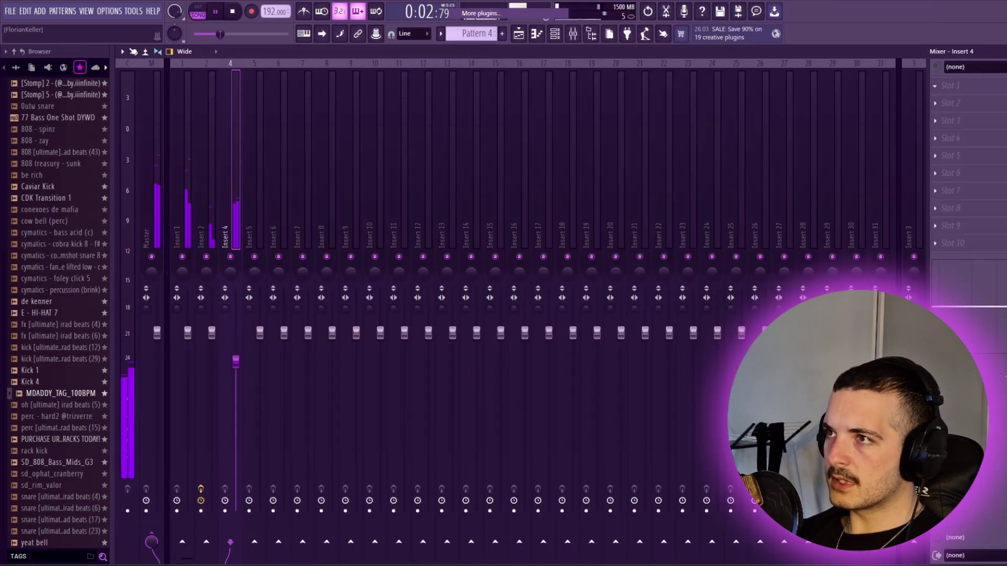
{"action": "type", "text": "delay"}
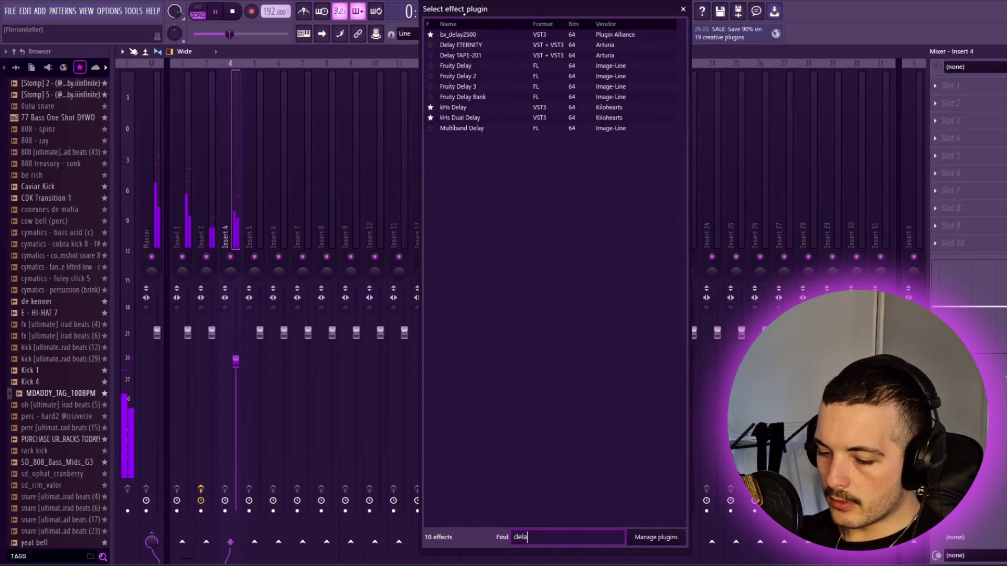
{"action": "left_click", "coordinate": [487, 87]}
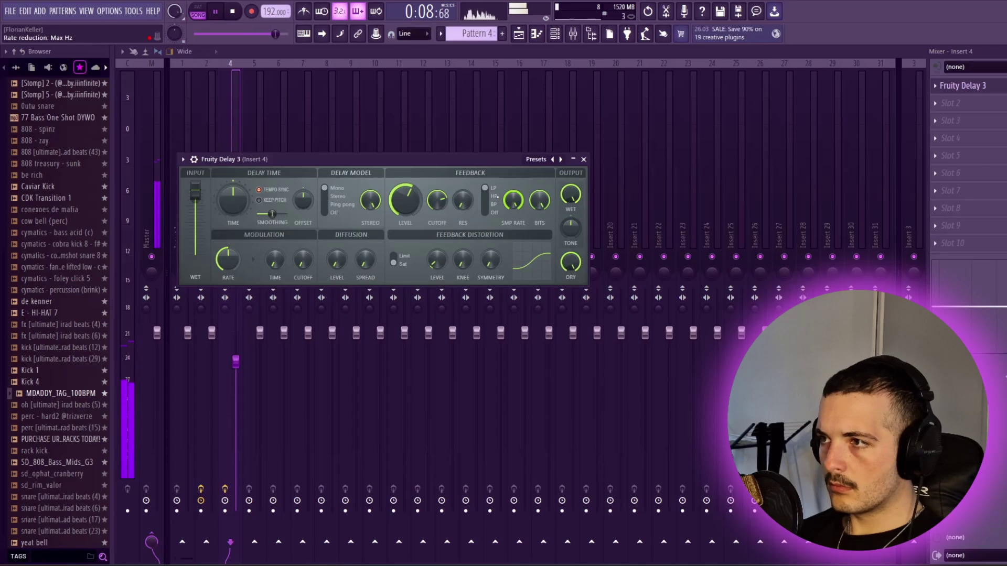
{"action": "right_click", "coordinate": [962, 86]}
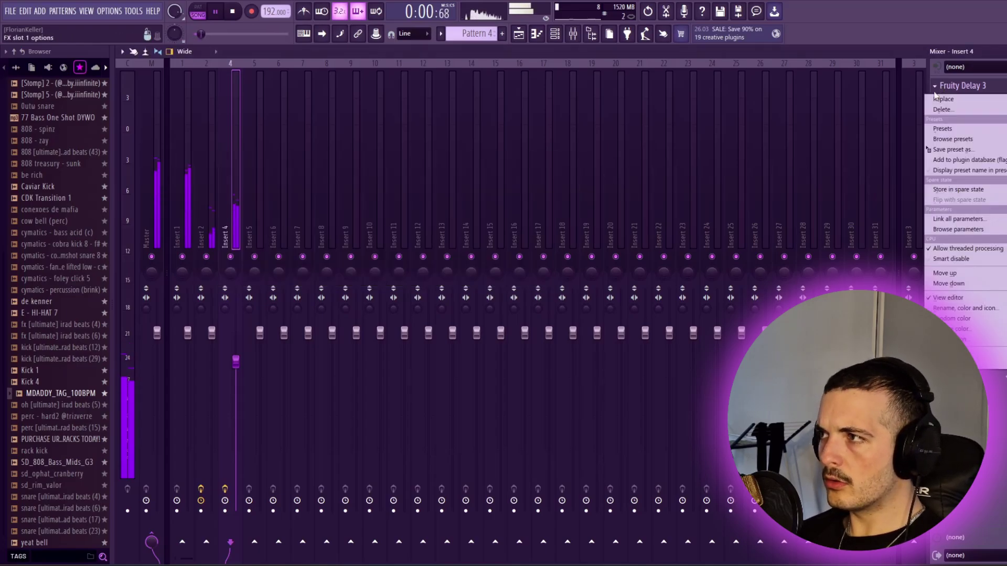
{"action": "left_click", "coordinate": [943, 109]}
{"action": "left_click", "coordinate": [560, 324]}
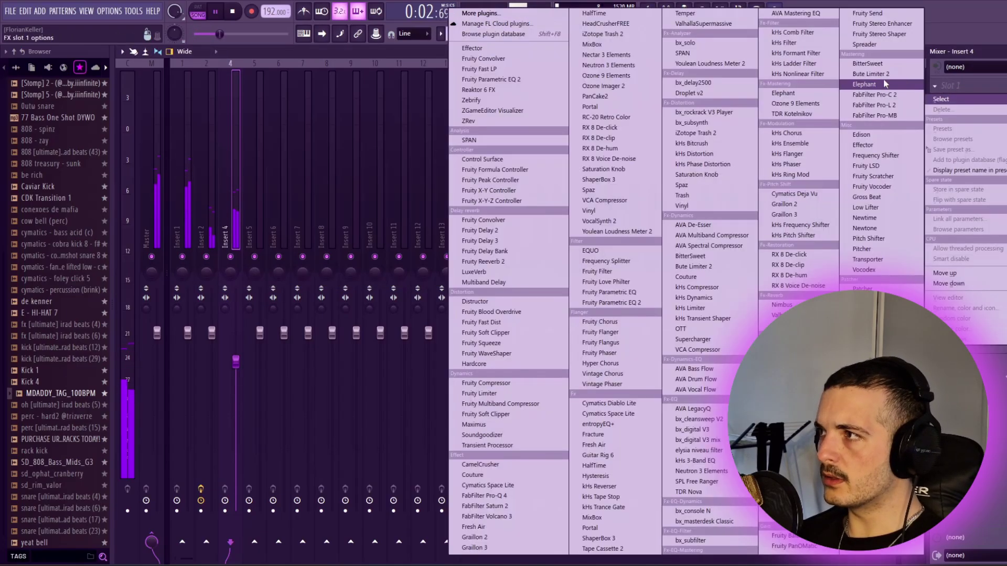
- Search the effect plugins for a delay and load kHs Delay into the first slot of Insert 4
{"action": "left_click", "coordinate": [963, 86]}
{"action": "left_click", "coordinate": [529, 13]}
{"action": "type", "text": "dela"}
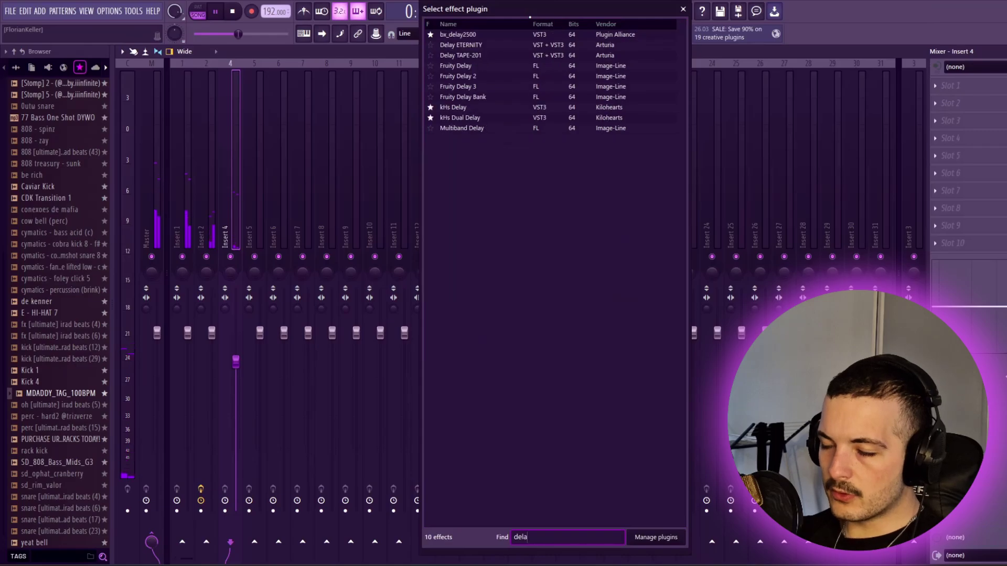
{"action": "double_click", "coordinate": [472, 107]}
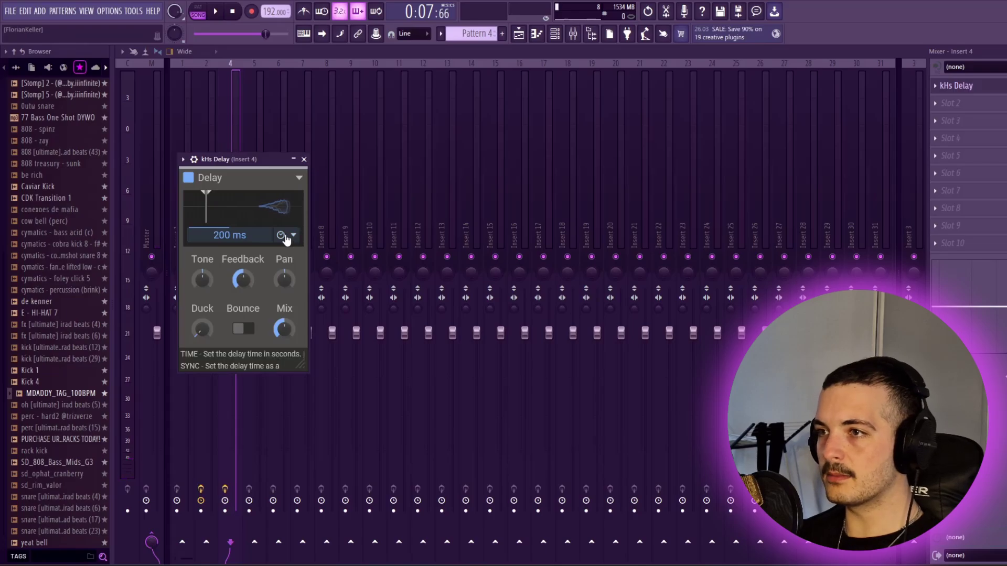
- Tempo-sync kHs Delay at 8/16, enable Bounce, raise Tone to 44% during playback, and close the plugin
{"action": "left_click", "coordinate": [286, 238]}
{"action": "left_click", "coordinate": [284, 252]}
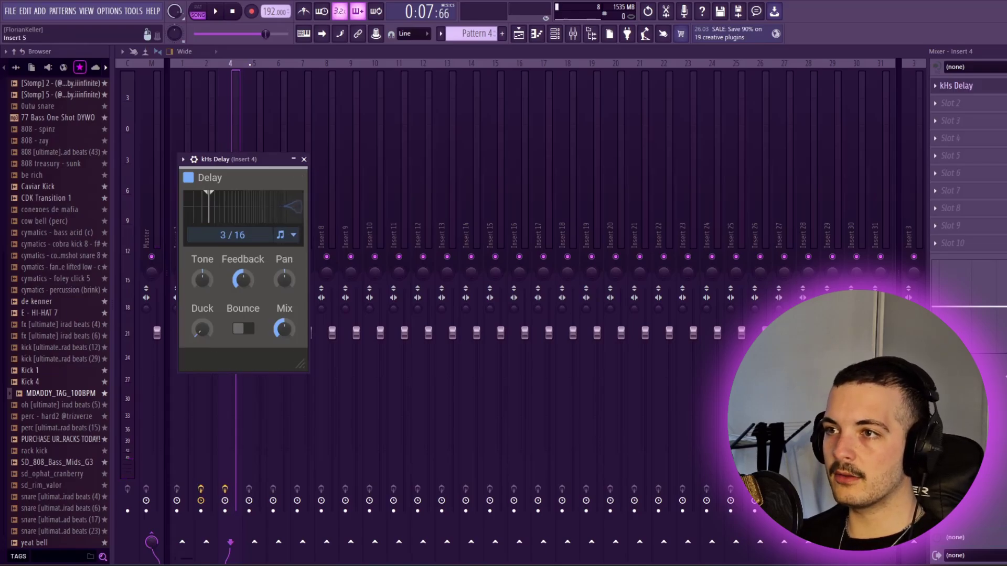
{"action": "left_click", "coordinate": [215, 11]}
{"action": "left_click_drag", "start_coordinate": [231, 235], "coordinate": [231, 223]}
{"action": "left_click", "coordinate": [243, 329]}
{"action": "left_click_drag", "start_coordinate": [202, 280], "coordinate": [202, 269]}
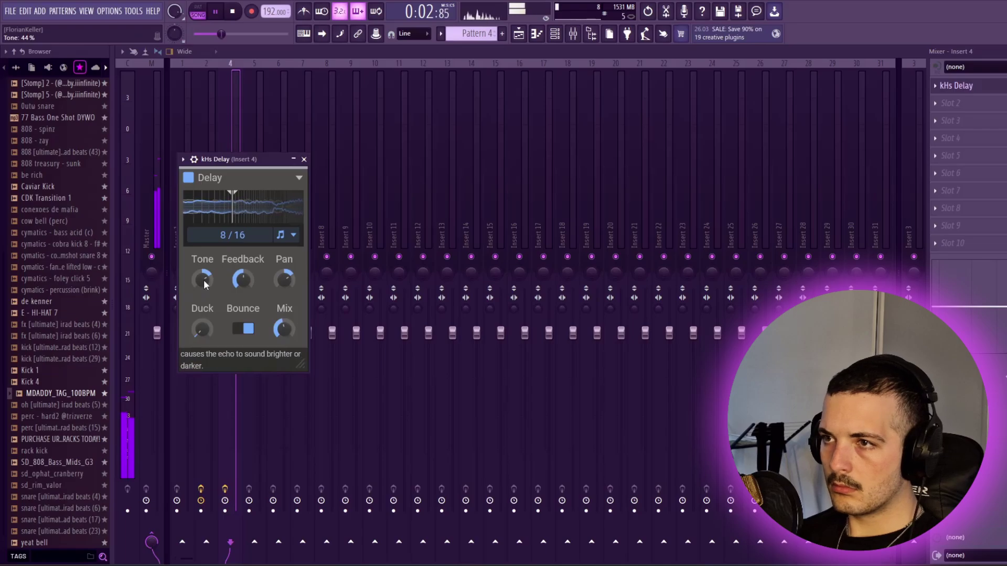
{"action": "scroll", "coordinate": [204, 279], "scroll_direction": "up", "scroll_amount": 2}
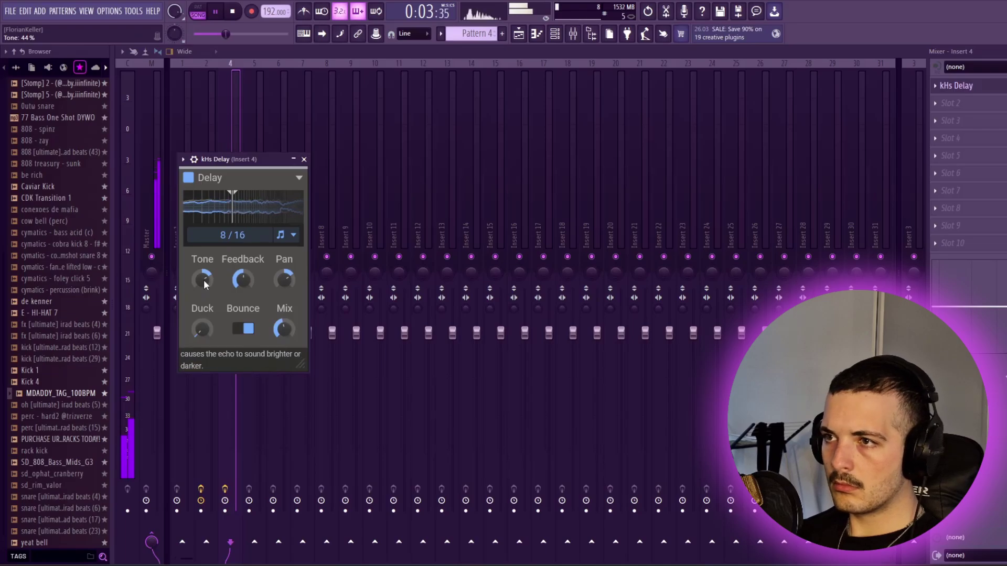
{"action": "left_click", "coordinate": [304, 159]}
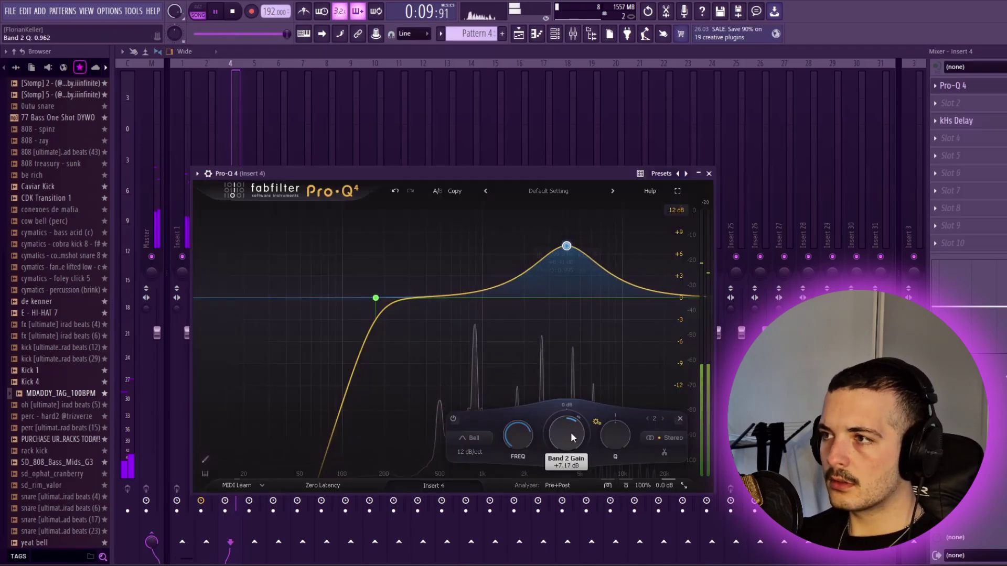
- In Pro-Q 4 on Insert 4, lower the high bell band's gain slightly, add a bell band near 449 Hz and reduce its gain
{"action": "mouse_move", "coordinate": [571, 432]}
{"action": "left_mouse_down"}
{"action": "mouse_move", "coordinate": [571, 442]}
{"action": "mouse_move", "coordinate": [571, 432]}
{"action": "left_mouse_up"}
{"action": "left_click_drag", "start_coordinate": [452, 210], "coordinate": [433, 221]}
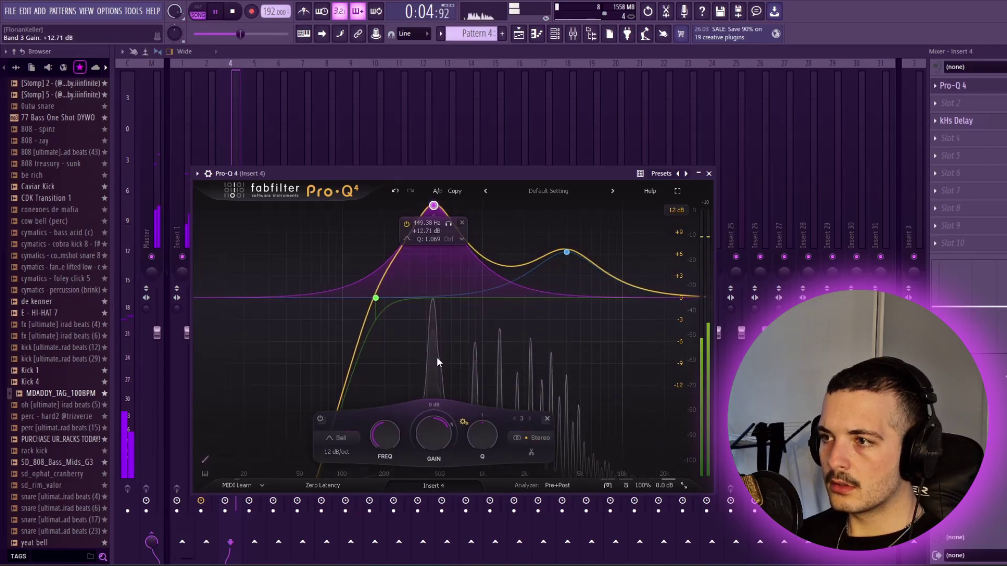
{"action": "left_click_drag", "start_coordinate": [436, 444], "coordinate": [454, 552]}
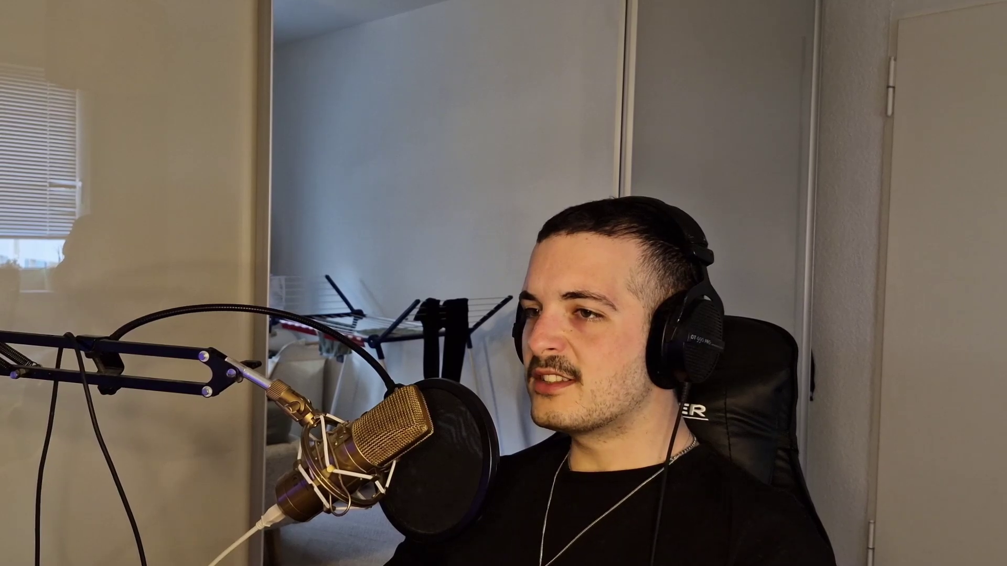
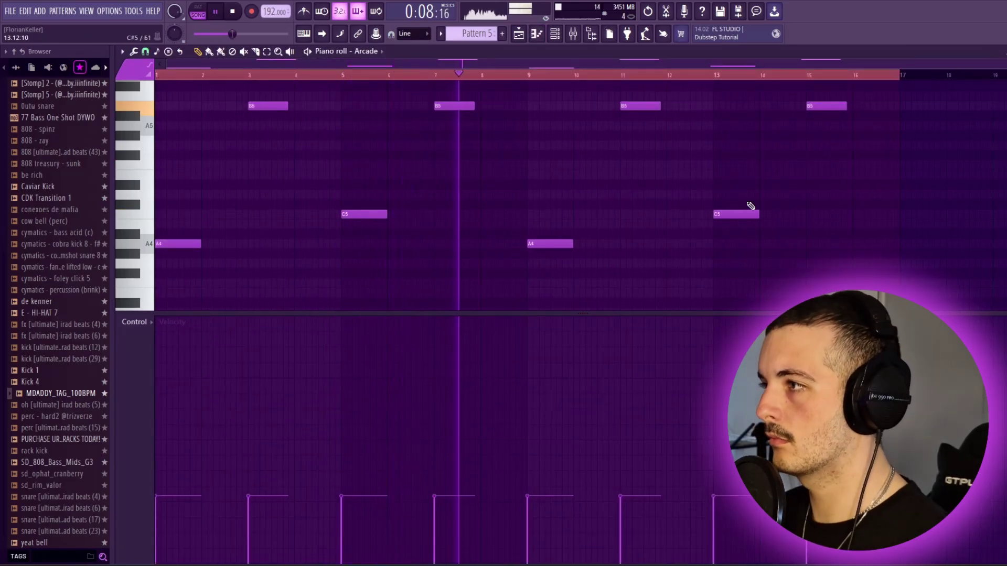
- Move the note at bar 13 of the Arcade pattern down to D4
{"action": "scroll", "coordinate": [748, 207], "scroll_direction": "down", "scroll_amount": 3}
{"action": "left_click_drag", "start_coordinate": [734, 160], "coordinate": [736, 257]}
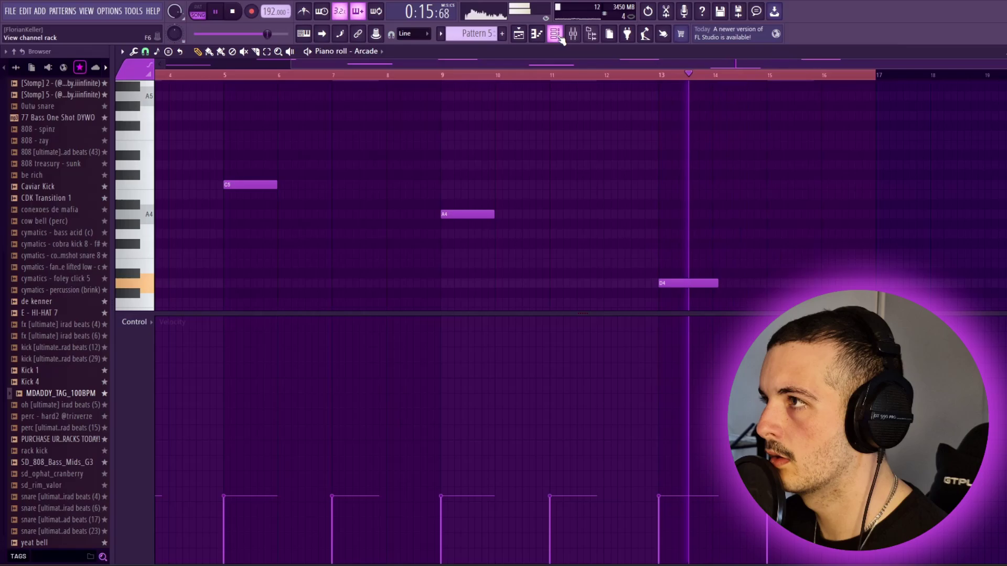
- Inspect the Arcade instrument and the mixer tracks, and return to the playlist
{"action": "key", "text": "F6"}
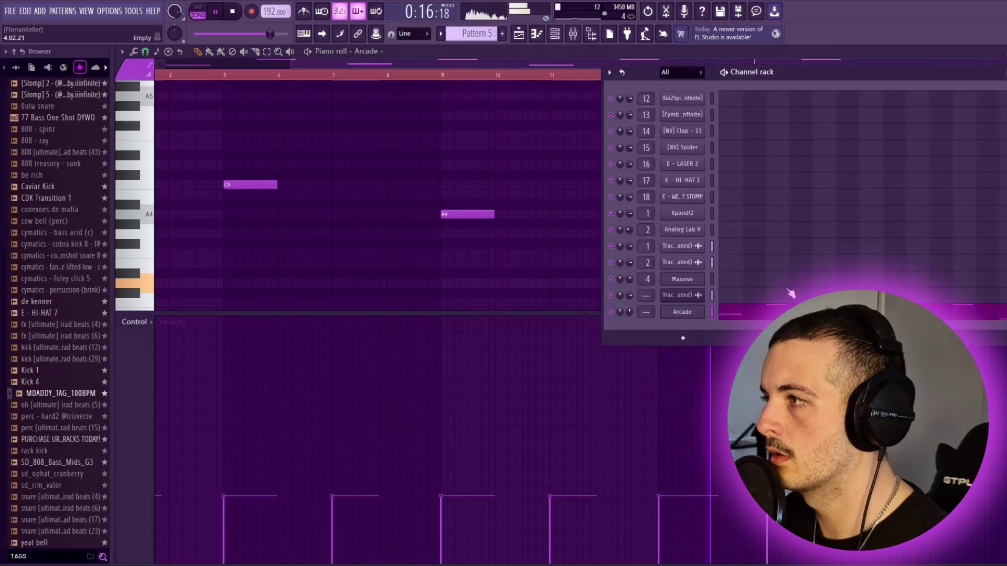
{"action": "left_click", "coordinate": [687, 316]}
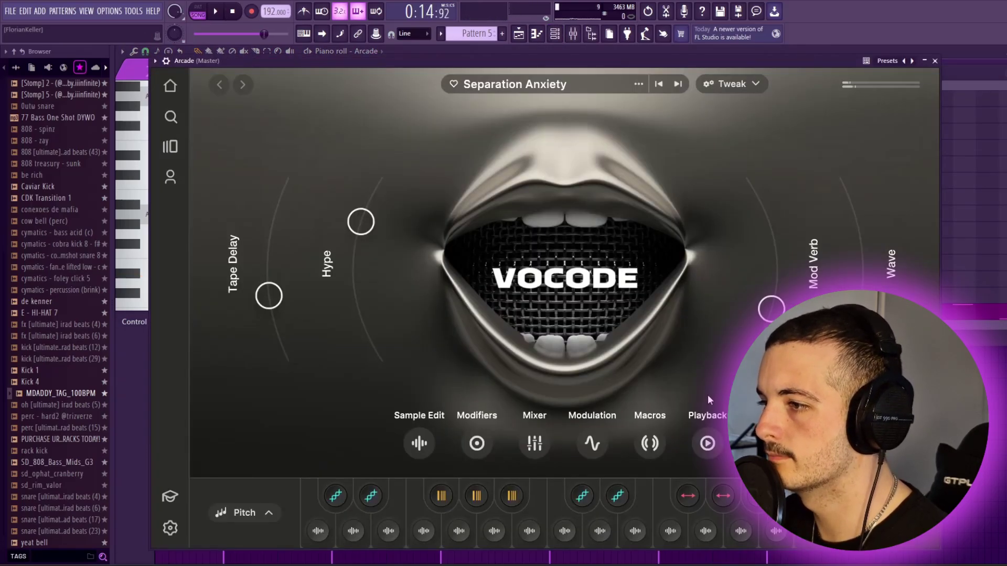
{"action": "key", "text": "Escape"}
{"action": "left_click", "coordinate": [519, 34]}
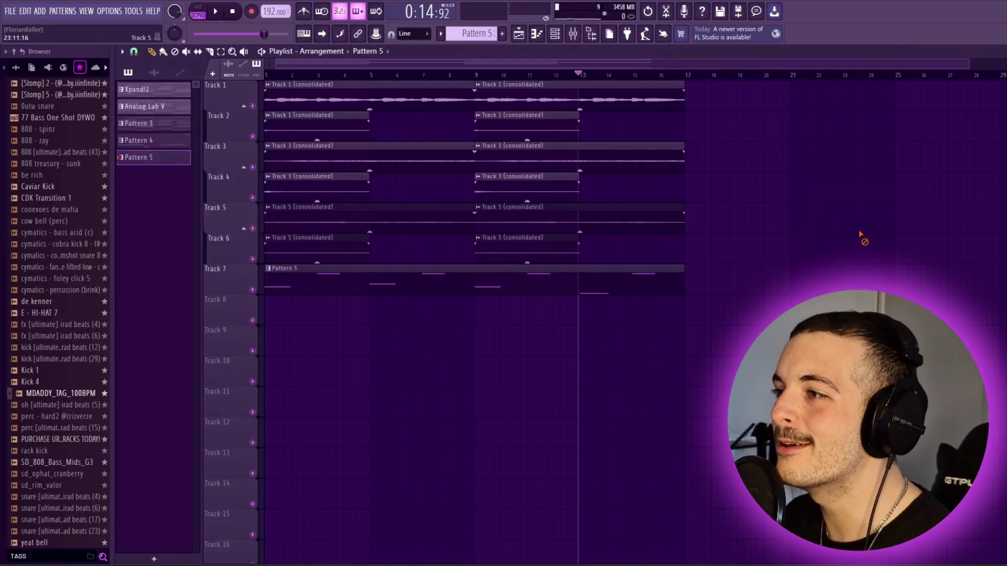
{"action": "key", "text": "space"}
{"action": "left_click", "coordinate": [573, 35]}
{"action": "key", "text": "space"}
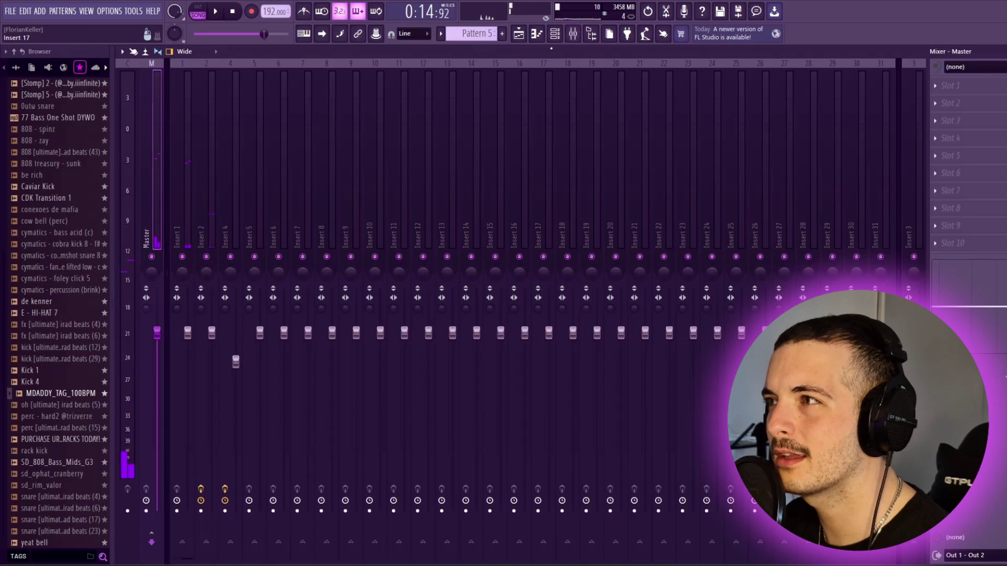
{"action": "left_click", "coordinate": [519, 34]}
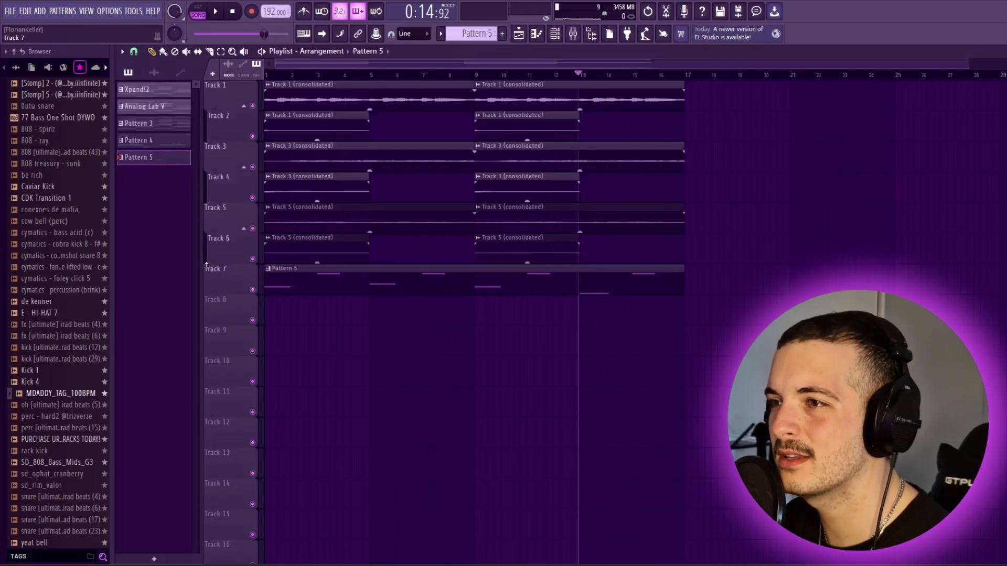
- Consolidate the Pattern 5 clip on Track 7 to audio
{"action": "right_click", "coordinate": [244, 275]}
{"action": "left_click", "coordinate": [341, 518]}
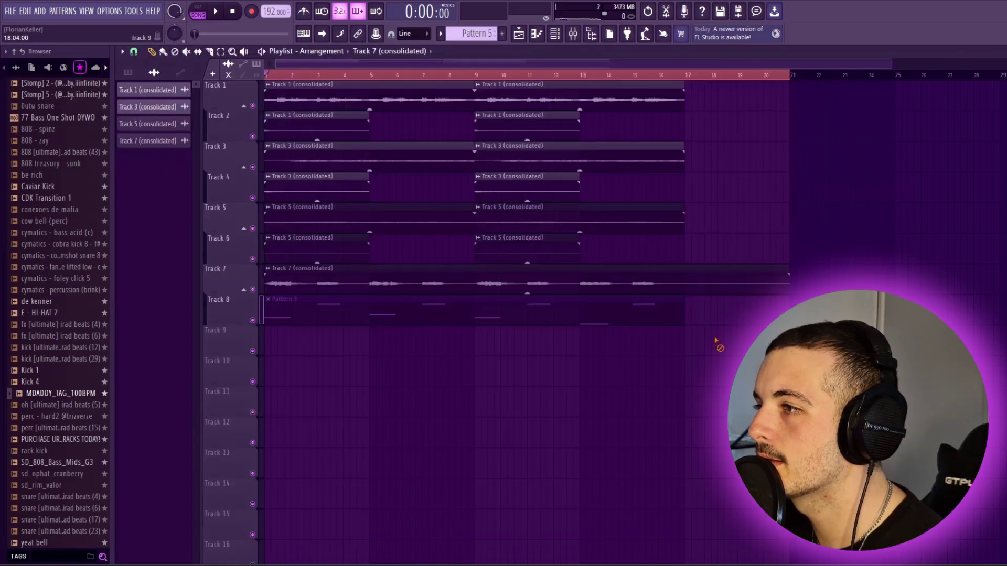
- Make the Track 7 slice placed on Track 8 at bar 14 unique as a sample and extend it to bar 15
{"action": "scroll", "coordinate": [589, 344], "scroll_direction": "up", "scroll_amount": 3}
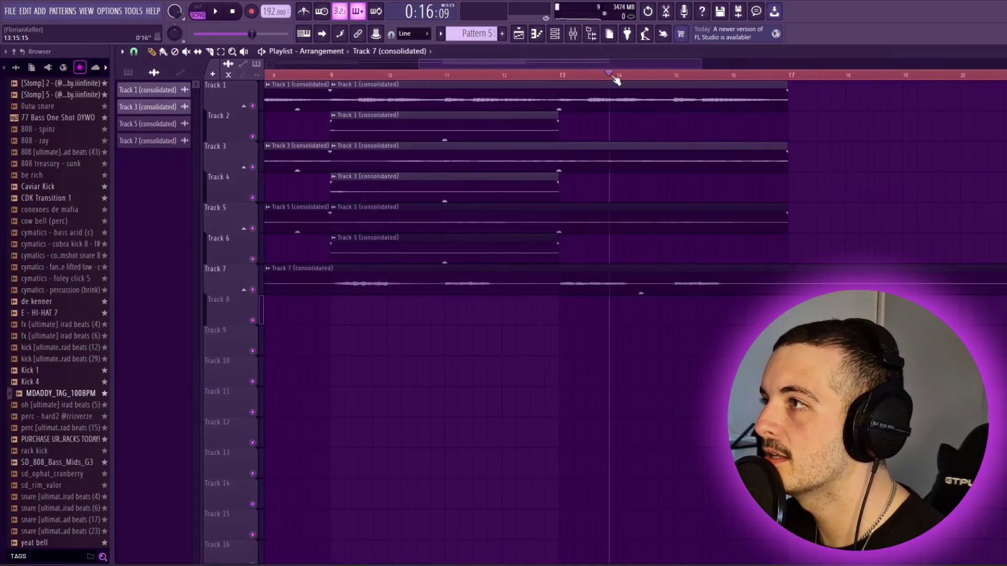
{"action": "right_click", "coordinate": [619, 302]}
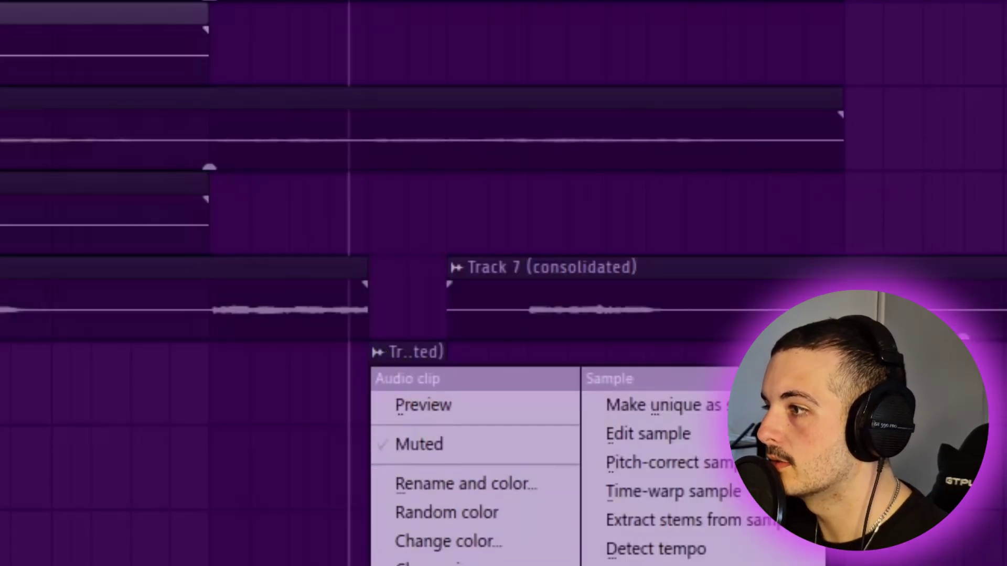
{"action": "left_click", "coordinate": [663, 405]}
{"action": "scroll", "coordinate": [451, 431], "scroll_direction": "up", "scroll_amount": 2}
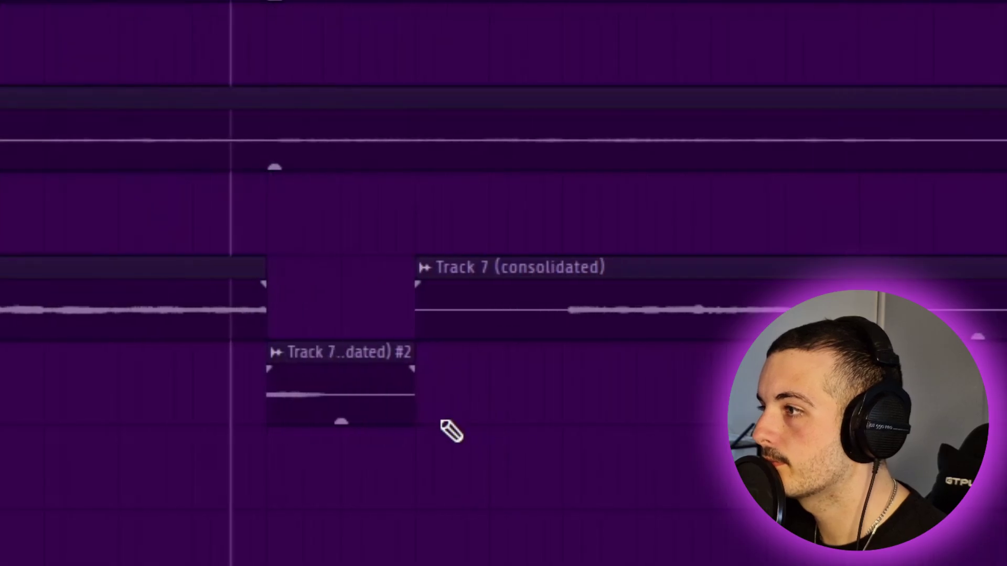
{"action": "left_click_drag", "start_coordinate": [413, 410], "coordinate": [535, 447]}
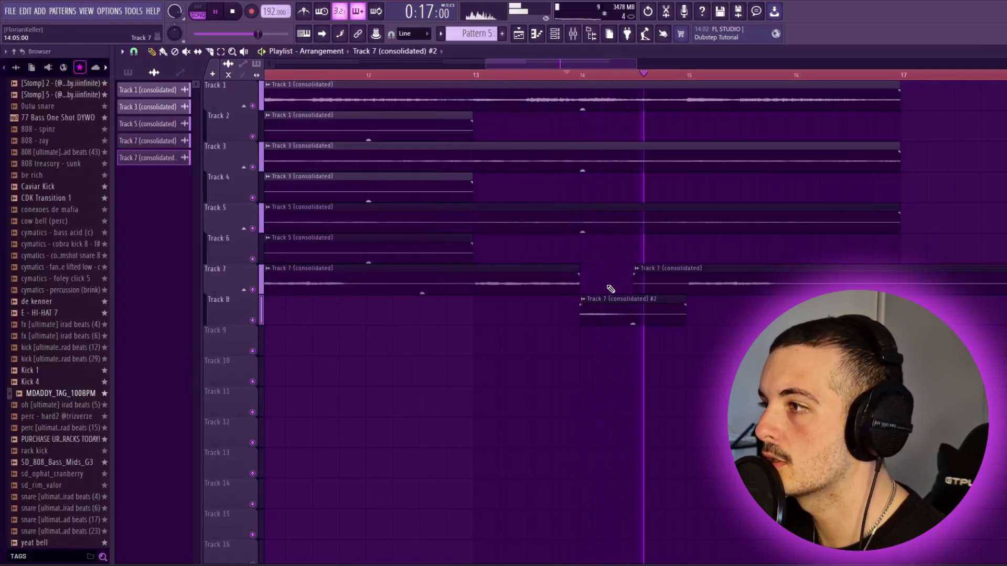
- Play the arrangement from the middle of bar 12 to audition the slice on Track 8
{"action": "scroll", "coordinate": [609, 286], "scroll_direction": "down", "scroll_amount": 3}
{"action": "left_click", "coordinate": [529, 76]}
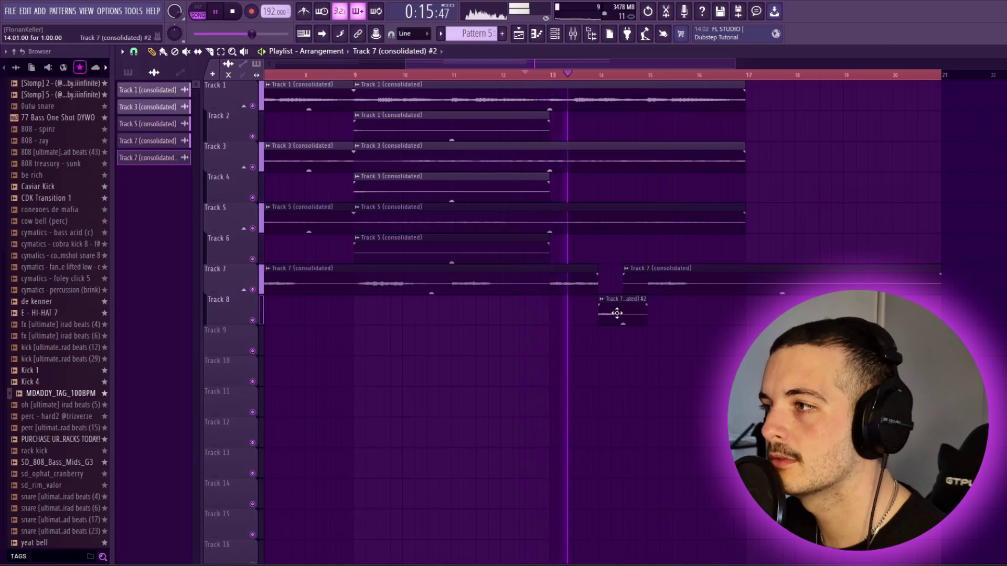
{"action": "key", "text": "space"}
{"action": "scroll", "coordinate": [617, 313], "scroll_direction": "up", "scroll_amount": 5}
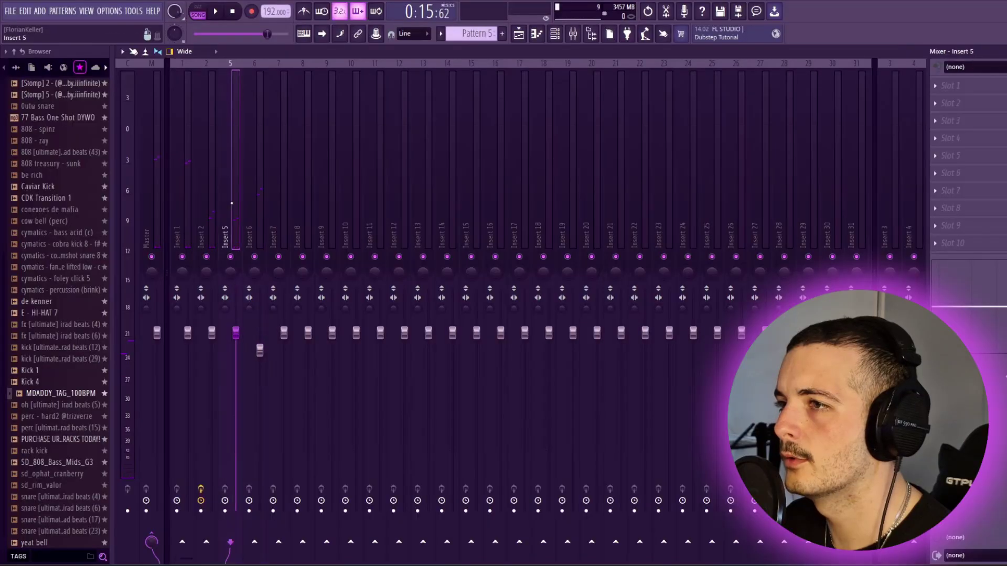
- Shape the Pro-Q 4 on Insert 6 with a high cut at about 16 kHz and a low cut
{"action": "left_click", "coordinate": [527, 31]}
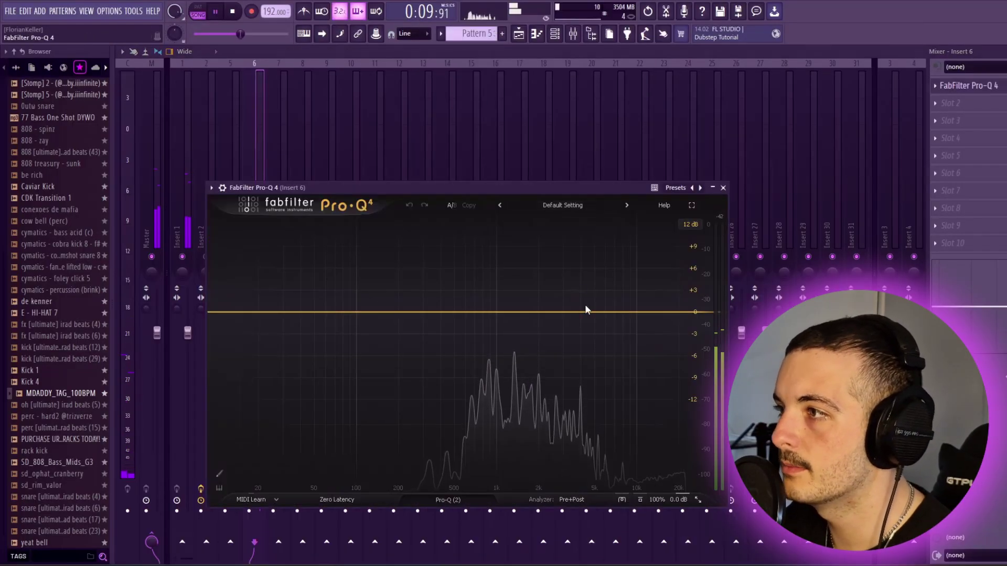
{"action": "left_click", "coordinate": [685, 312]}
{"action": "scroll", "coordinate": [530, 455], "scroll_direction": "down", "scroll_amount": 3}
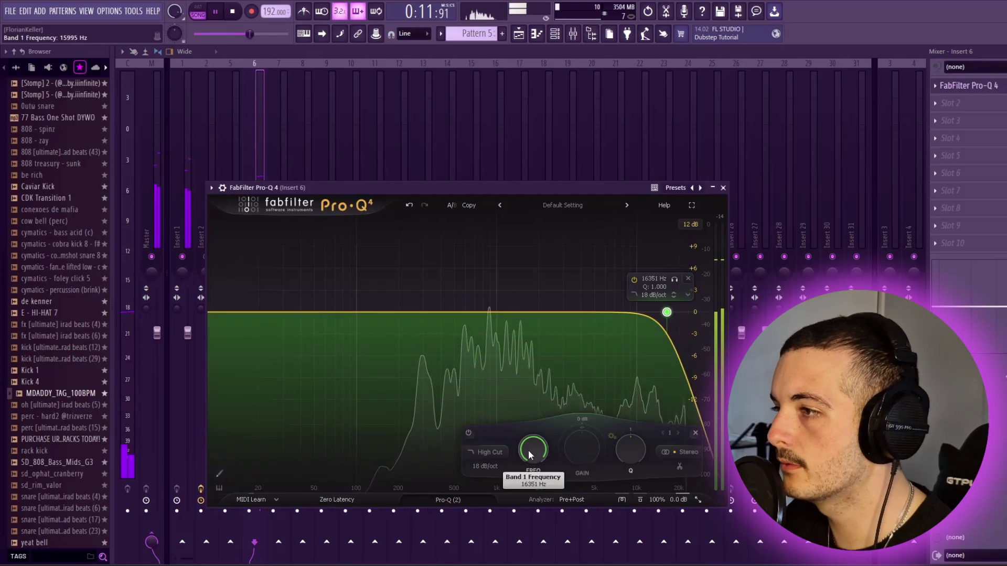
{"action": "left_click", "coordinate": [227, 312]}
{"action": "left_click_drag", "start_coordinate": [296, 450], "coordinate": [311, 347]}
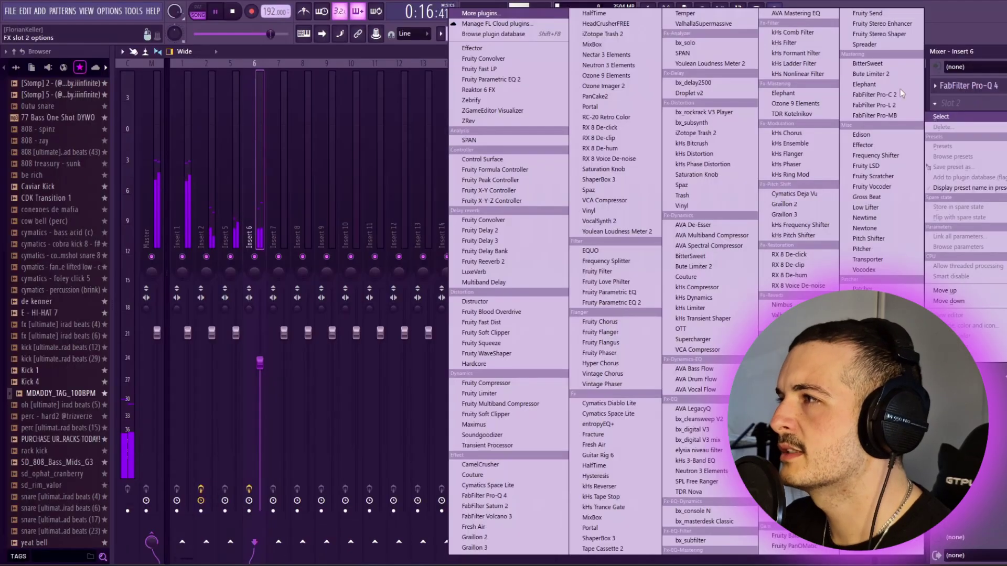
- Add Fruity Phaser to Insert 6, reduce its frequency range and adjust its sweep frequency
{"action": "left_click", "coordinate": [530, 14]}
{"action": "type", "text": "phas"}
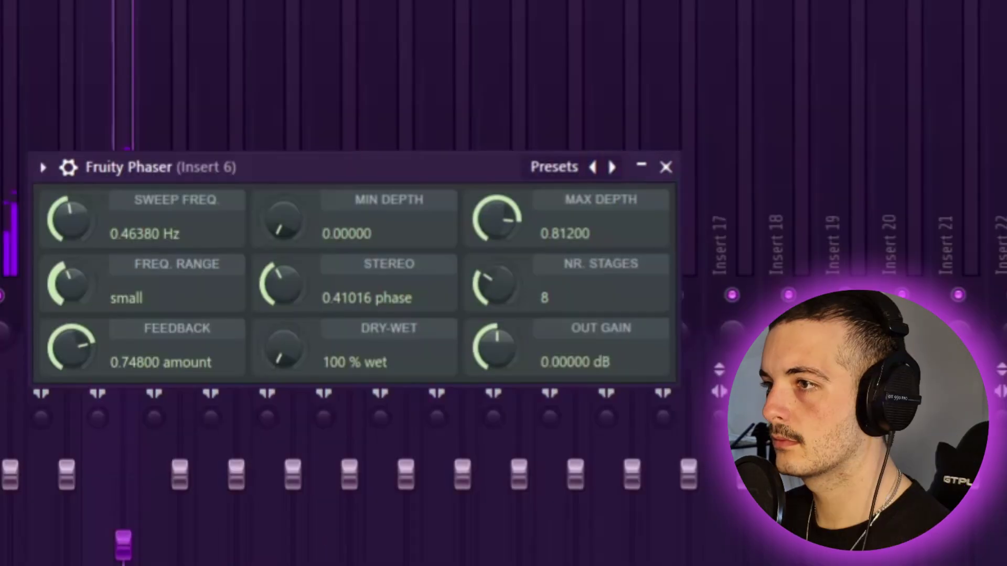
{"action": "left_click_drag", "start_coordinate": [89, 303], "coordinate": [90, 310]}
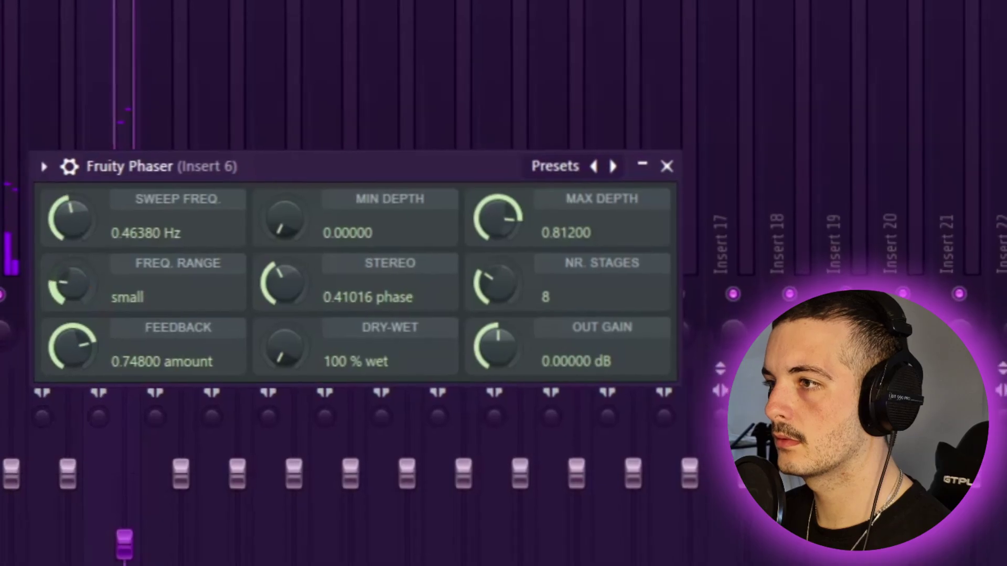
{"action": "left_click_drag", "start_coordinate": [86, 221], "coordinate": [86, 213]}
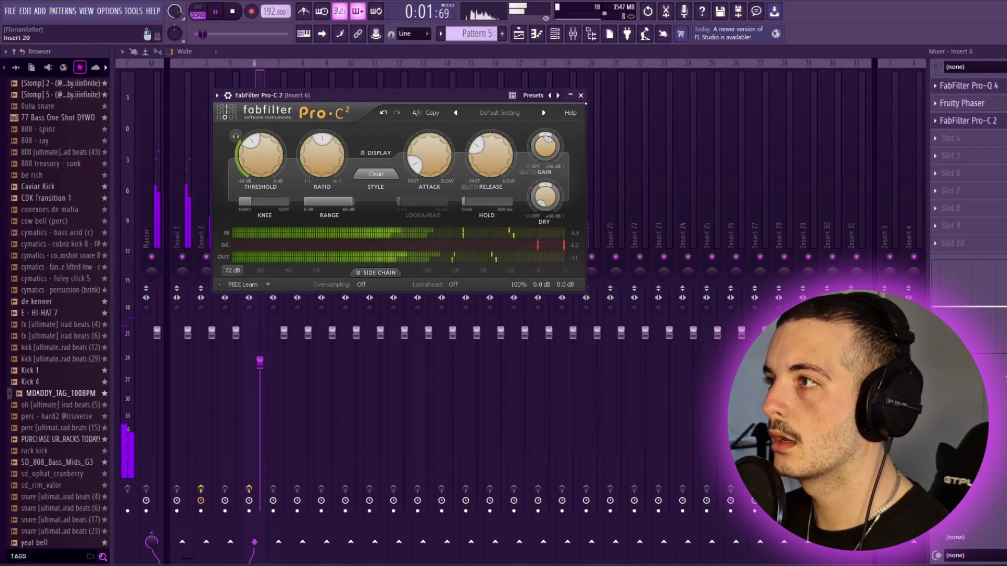
- Close the Pro-C 2 window and copy kHs Delay from Insert 4 into slot 4 of Insert 6
{"action": "left_click", "coordinate": [581, 95]}
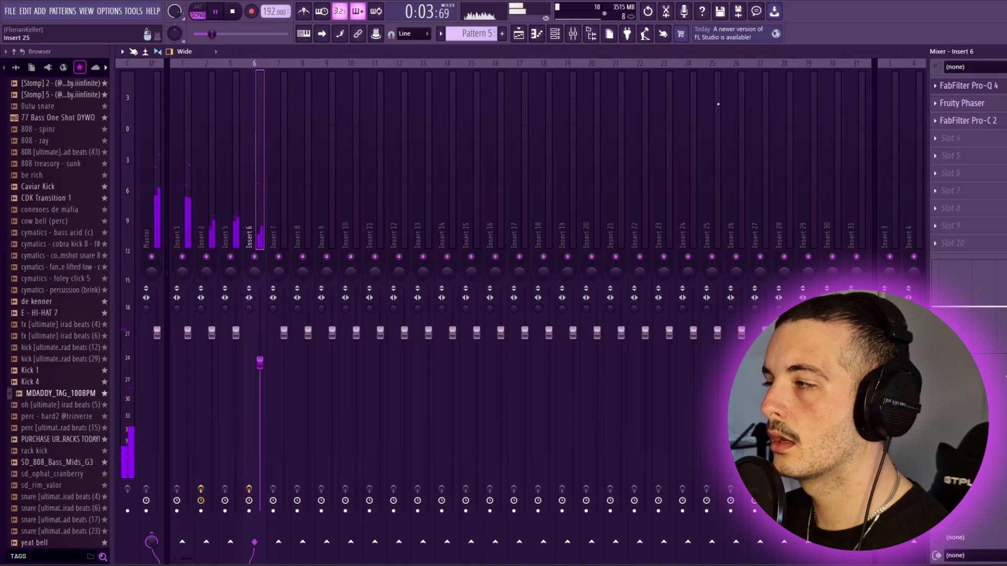
{"action": "left_click", "coordinate": [944, 124]}
{"action": "left_click", "coordinate": [959, 157]}
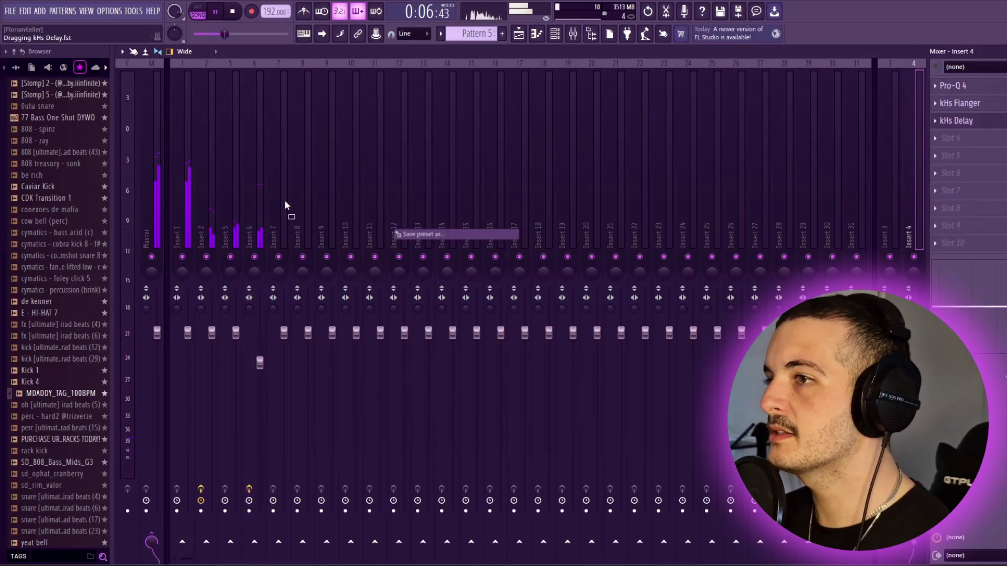
{"action": "left_click_drag", "start_coordinate": [200, 120], "coordinate": [389, 89]}
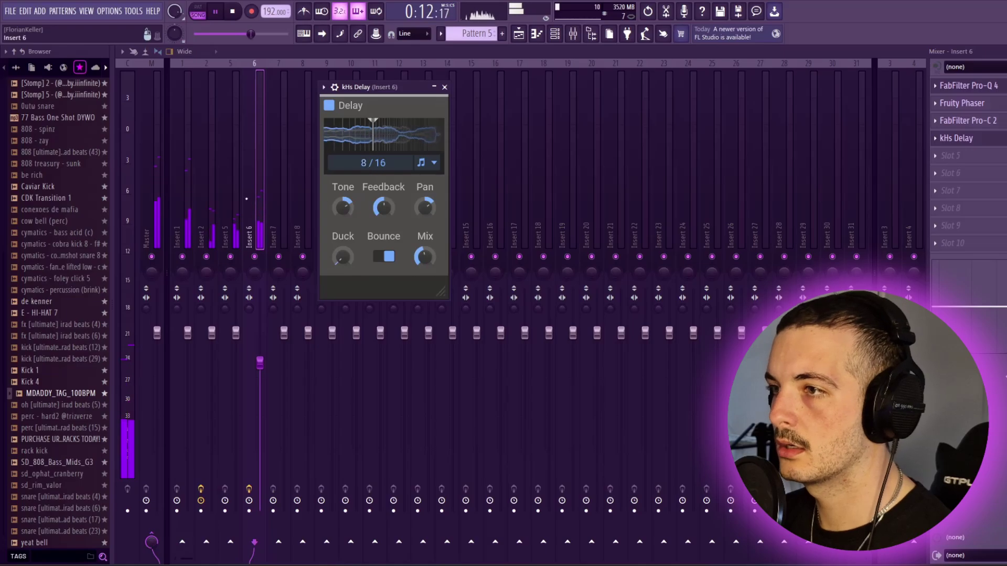
{"action": "key", "text": "Escape"}
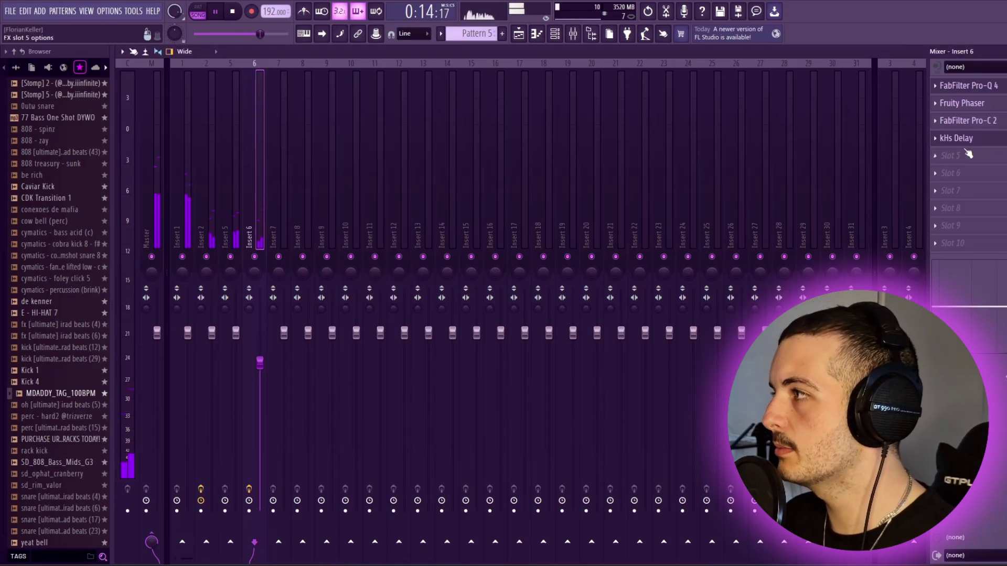
- Transfer kHs Delay from Insert 6 to Insert 7 with a higher mix, and route Insert 6 to Insert 8
{"action": "left_click", "coordinate": [937, 139]}
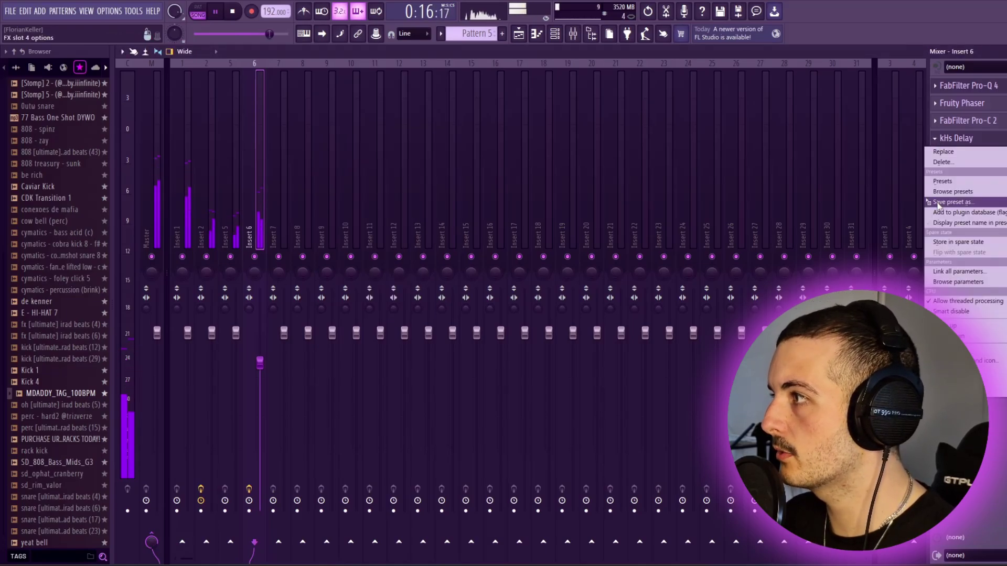
{"action": "key", "text": "Escape"}
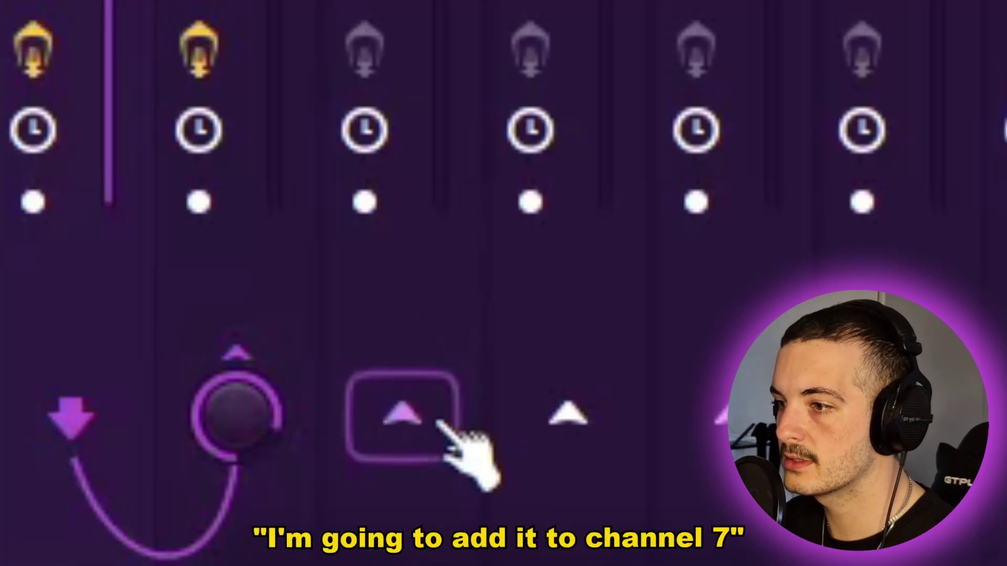
{"action": "left_click", "coordinate": [438, 423]}
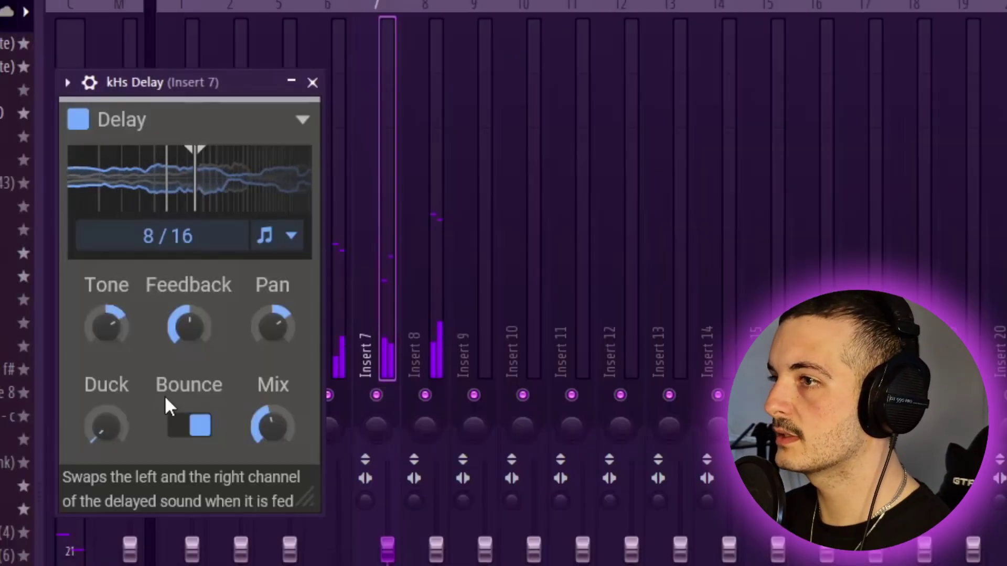
{"action": "left_click_drag", "start_coordinate": [272, 426], "coordinate": [281, 398]}
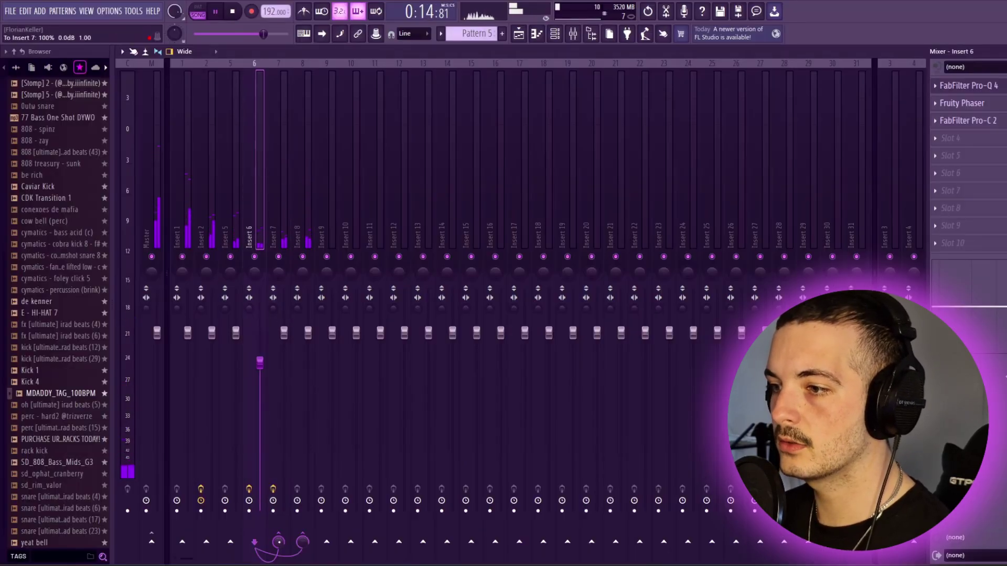
- Create an automation clip for the send from Insert 6 to Insert 7, with short peaks at bar 3 and just before bar 6
{"action": "right_click", "coordinate": [283, 382]}
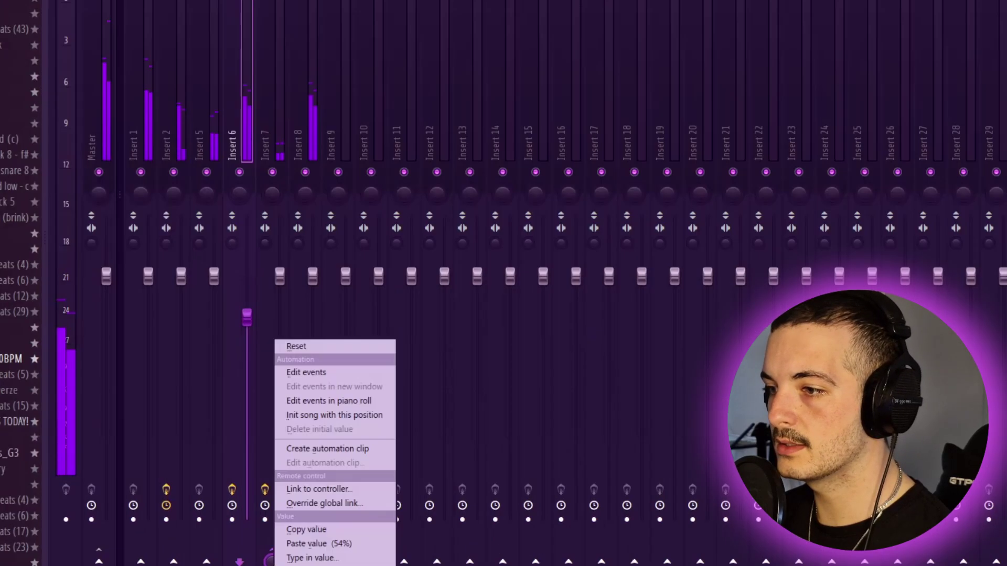
{"action": "left_click", "coordinate": [330, 452]}
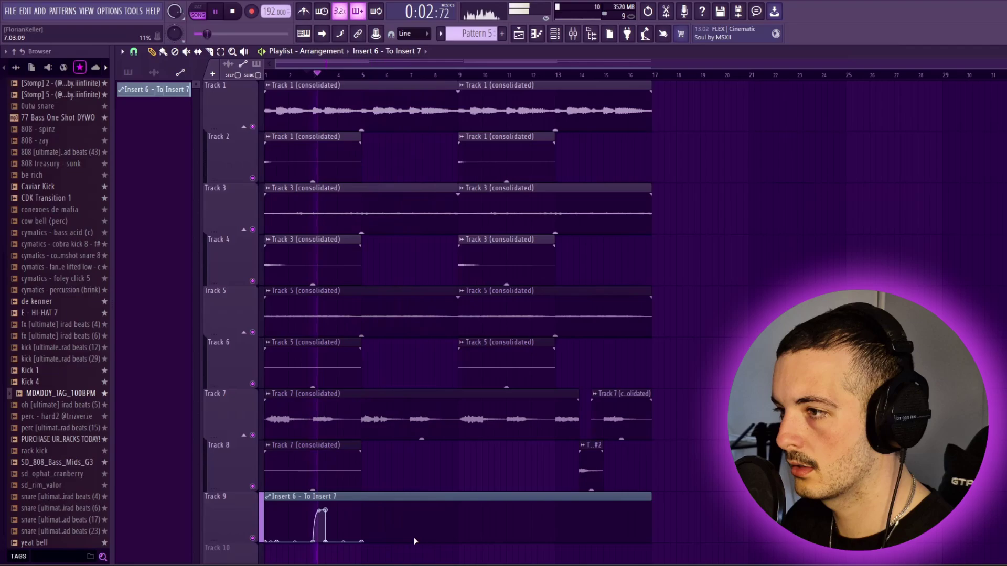
{"action": "left_click_drag", "start_coordinate": [333, 511], "coordinate": [333, 543]}
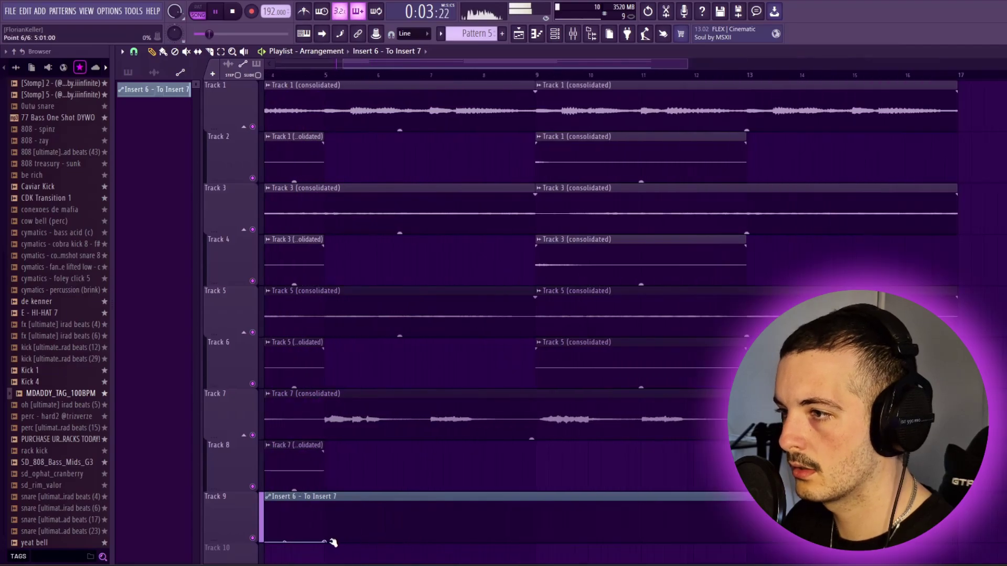
{"action": "scroll", "coordinate": [333, 543], "scroll_direction": "up", "scroll_amount": 3, "text": "ctrl"}
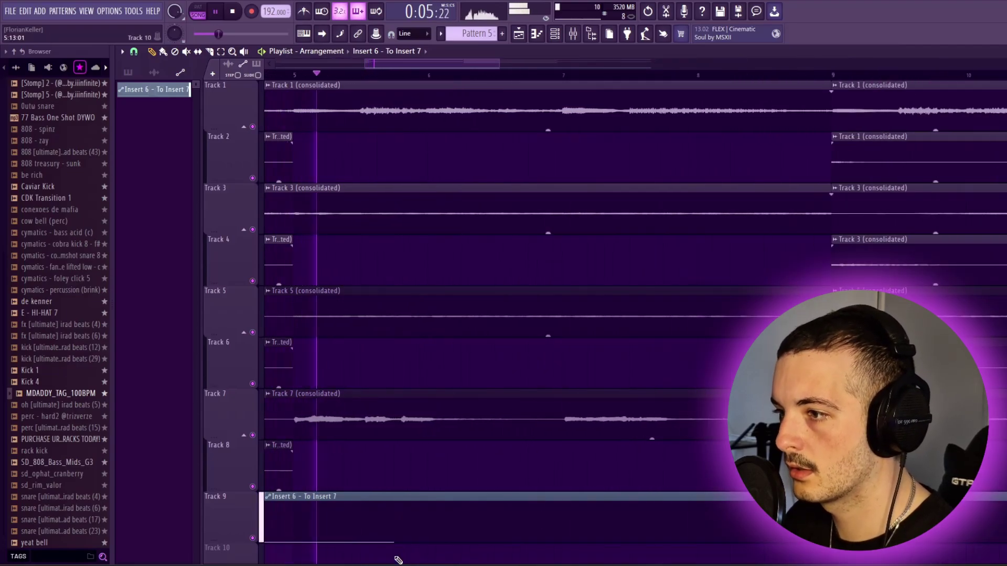
{"action": "left_click_drag", "start_coordinate": [394, 542], "coordinate": [430, 517]}
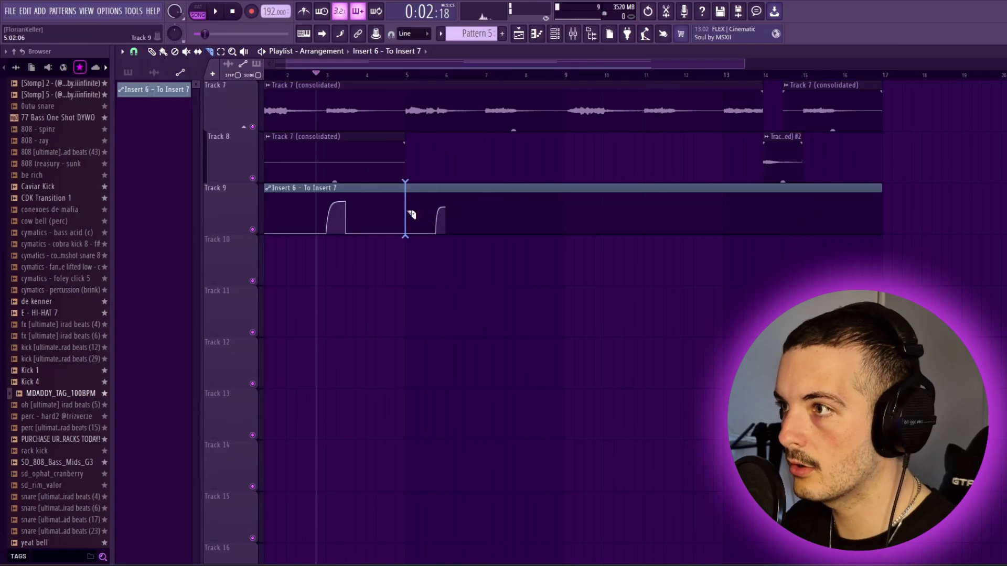
- Trim the Insert 6 to Insert 7 automation clip at bar 5 and repeat the four-bar section through bar 16
{"action": "right_click", "coordinate": [443, 201]}
{"action": "left_click_drag", "start_coordinate": [459, 185], "coordinate": [373, 229]}
{"action": "key", "text": "ctrl+b"}
{"action": "key", "text": "ctrl+b"}
{"action": "key", "text": "ctrl+b"}
{"action": "key", "text": "space"}
{"action": "scroll", "coordinate": [566, 320], "scroll_direction": "down", "scroll_amount": 3}
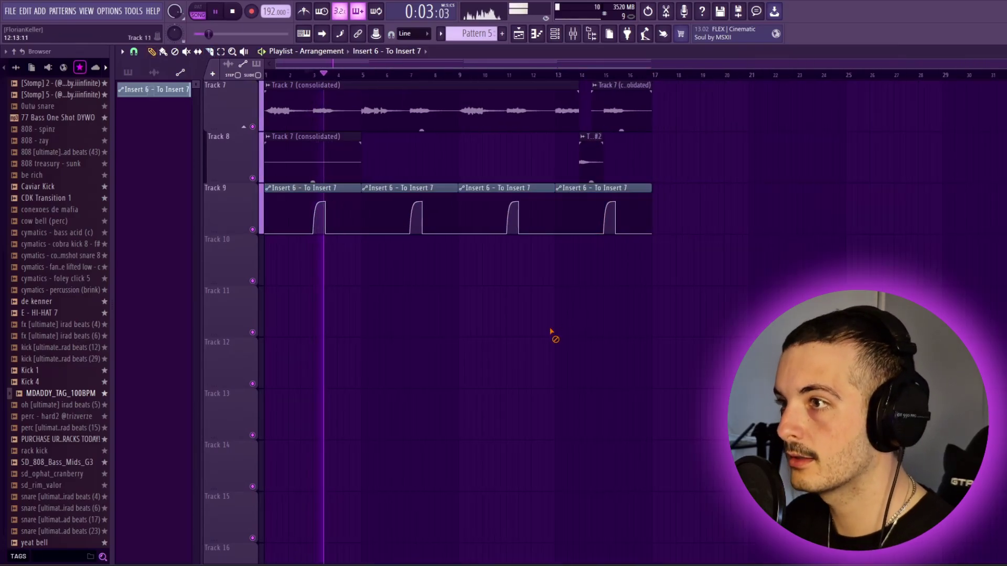
- Split the first two automation clips on Track 9 at their peaks and replace bars 5 to 7 with a copy of the bar 3 section
{"action": "scroll", "coordinate": [553, 337], "scroll_direction": "up", "scroll_amount": 3}
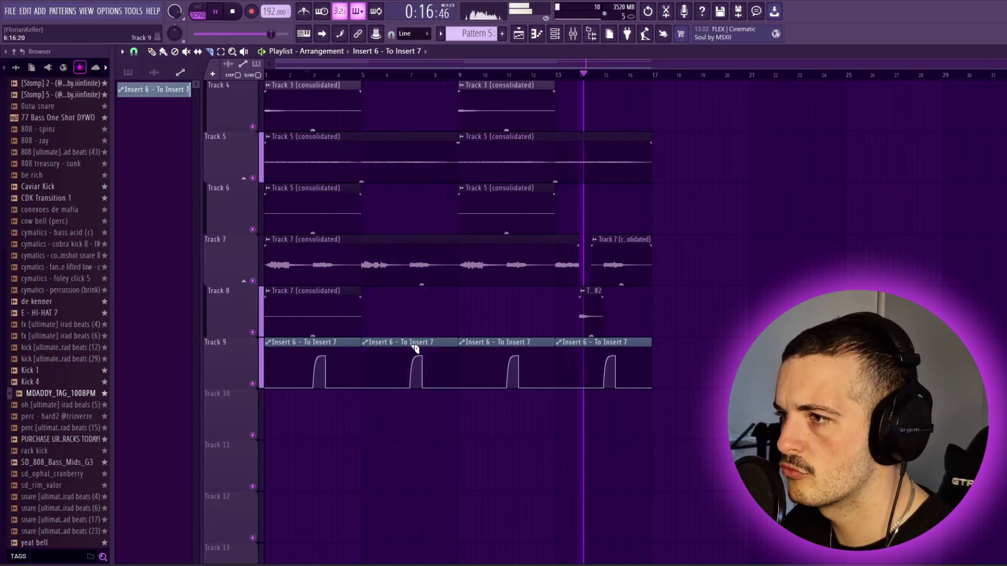
{"action": "left_click", "coordinate": [414, 348]}
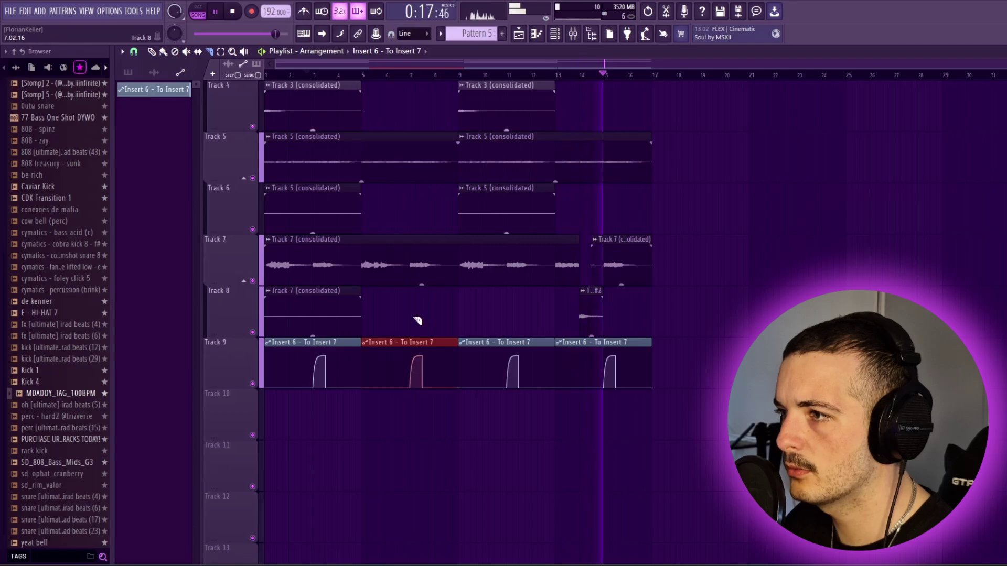
{"action": "left_click", "coordinate": [409, 366]}
{"action": "left_click", "coordinate": [312, 355]}
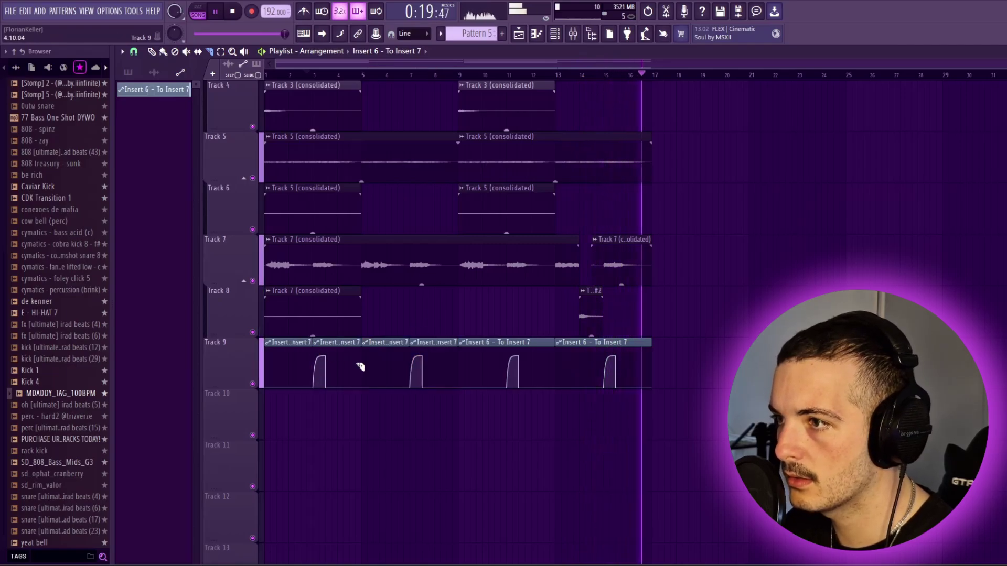
{"action": "right_click", "coordinate": [380, 362]}
{"action": "left_click", "coordinate": [350, 370]}
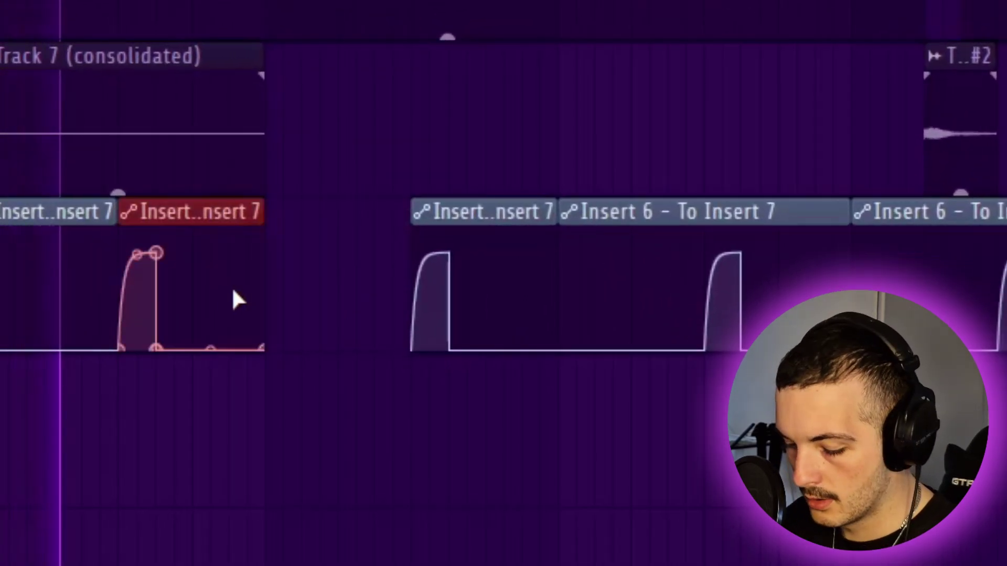
{"action": "key", "text": "ctrl+b"}
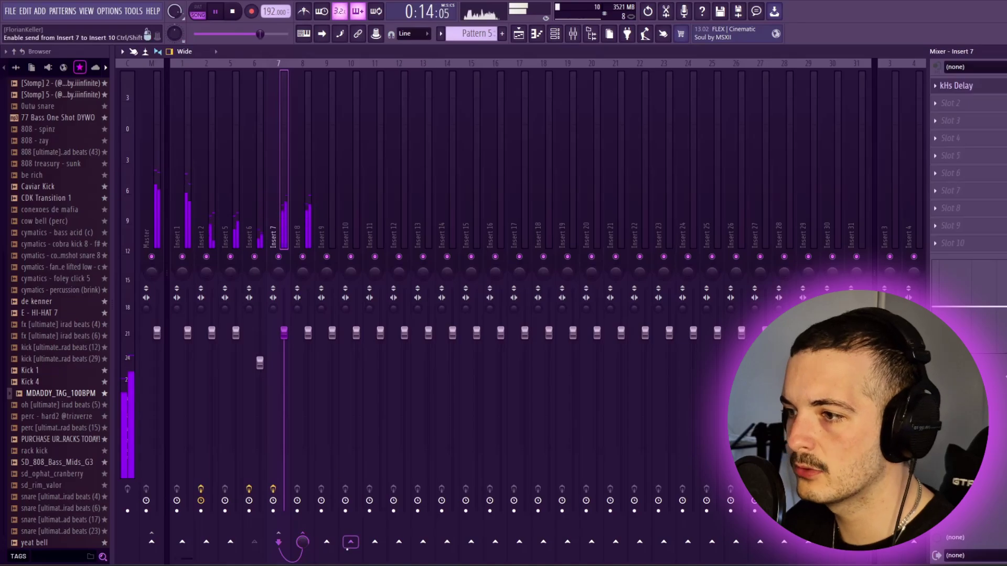
- Create an automation clip for the send from Insert 6 to Insert 10 and shape a short peak between bars 9 and 10
{"action": "key", "text": "Left"}
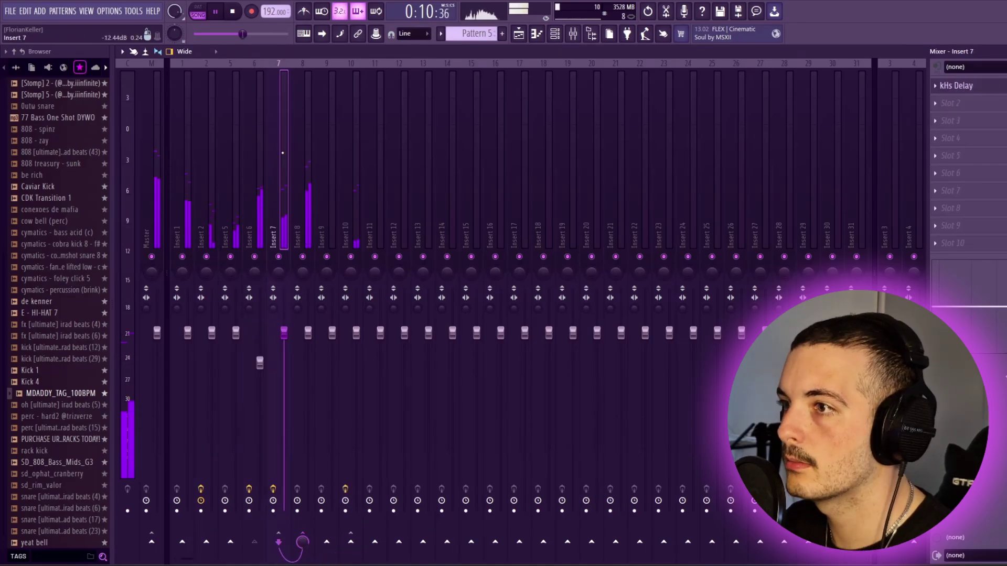
{"action": "key", "text": "Right"}
{"action": "key", "text": "Right"}
{"action": "key", "text": "Right"}
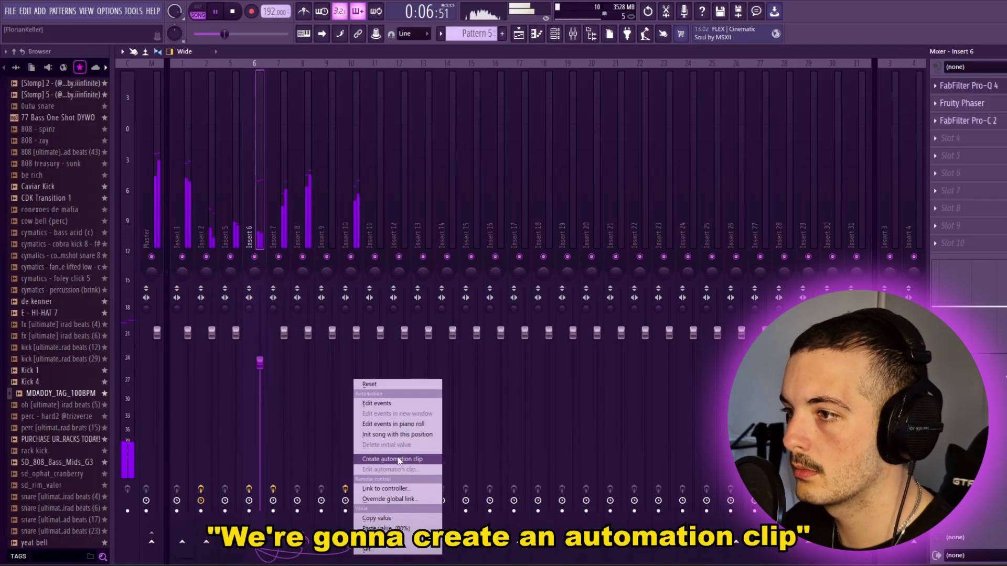
{"action": "left_click", "coordinate": [393, 459]}
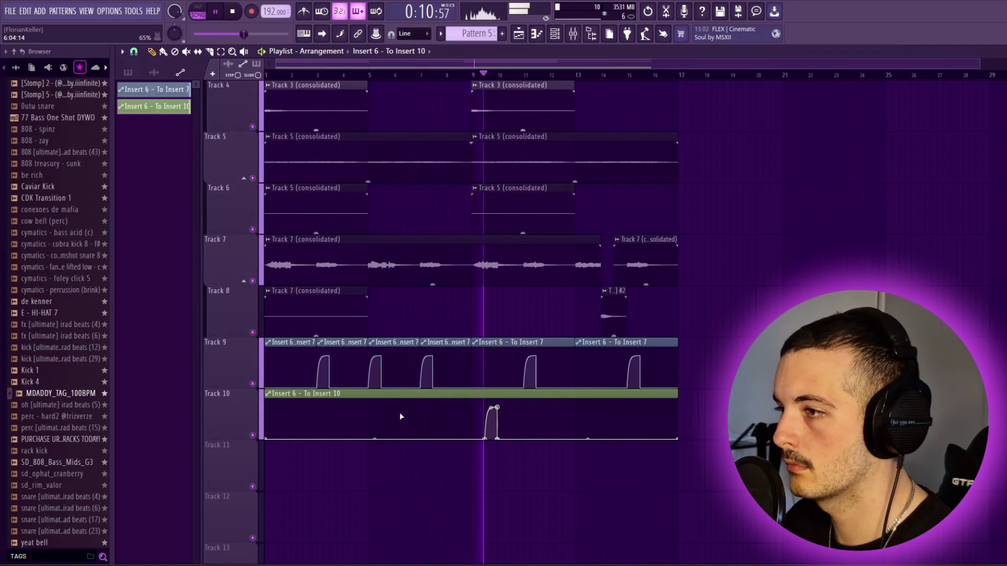
{"action": "scroll", "coordinate": [402, 404], "scroll_direction": "up", "scroll_amount": 6, "text": "ctrl"}
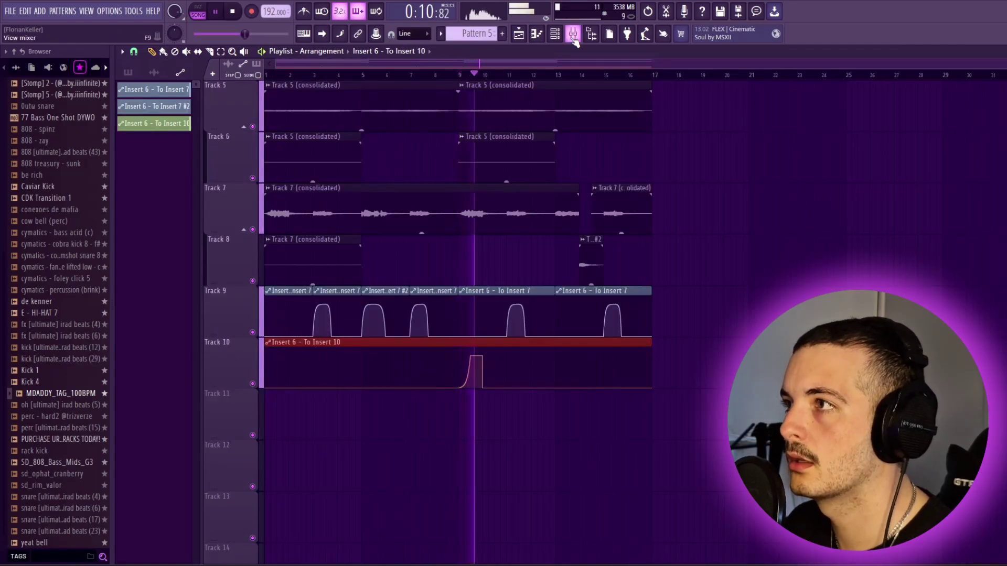
- Add R4 to Insert 9, lower its level and open the track options for Inserts 6 to 9
{"action": "left_click", "coordinate": [574, 37]}
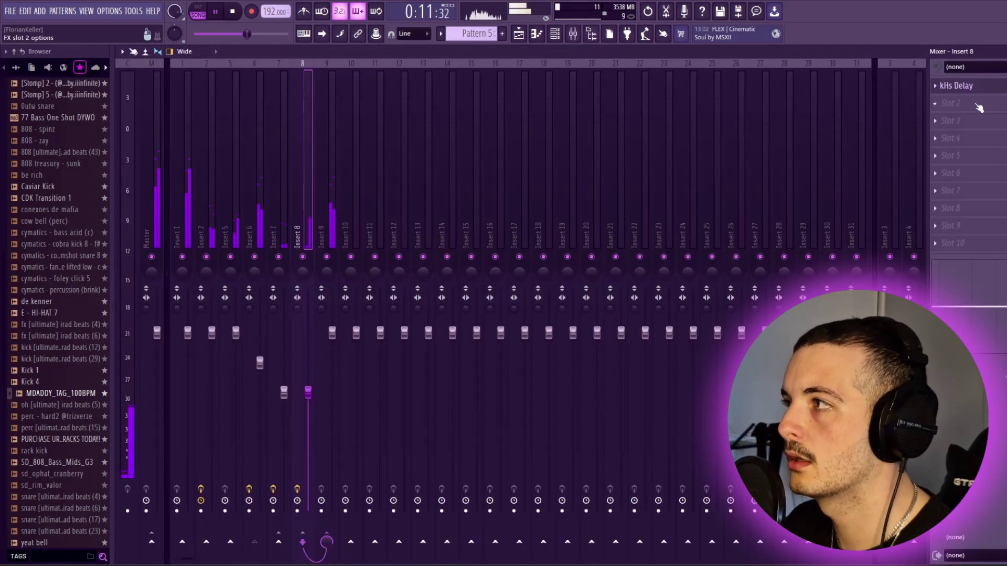
{"action": "left_click", "coordinate": [321, 209]}
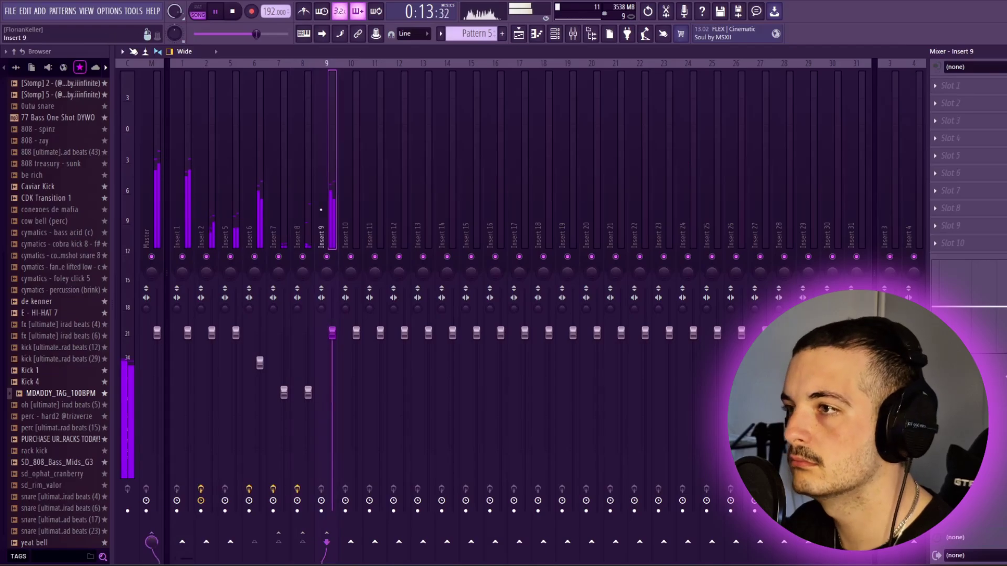
{"action": "right_click", "coordinate": [326, 187]}
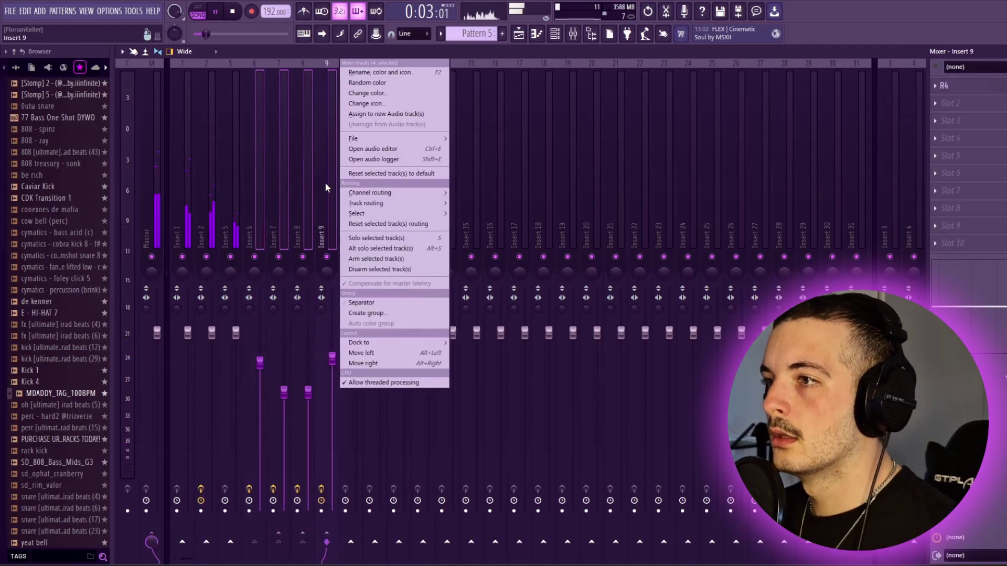
{"action": "left_click", "coordinate": [392, 305]}
- Inspect Insert 6's routing and the consolidated Track 7 clip's channel settings, and return to the mixer
{"action": "left_click", "coordinate": [250, 208]}
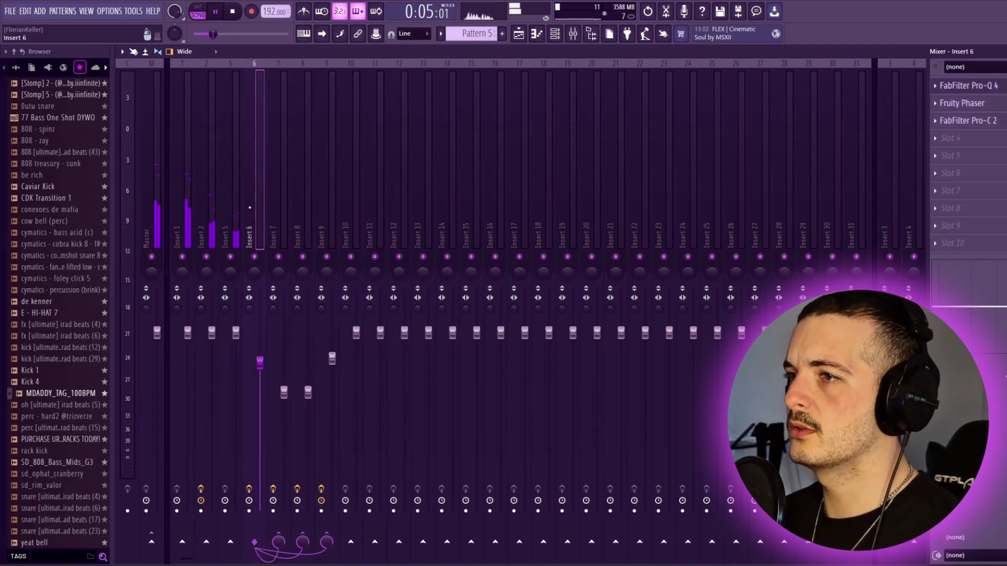
{"action": "key", "text": "F5"}
{"action": "double_click", "coordinate": [461, 197]}
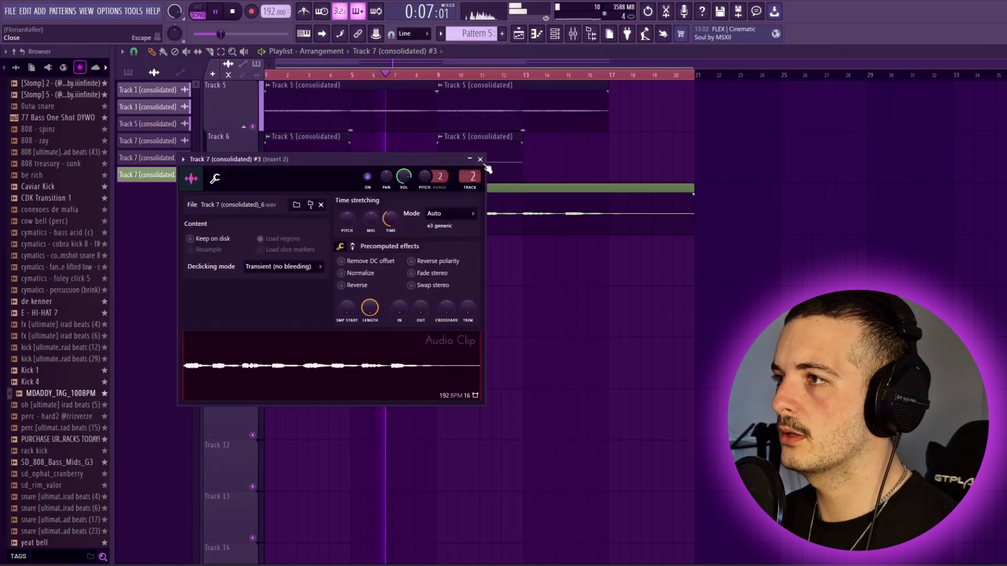
{"action": "key", "text": "Escape"}
{"action": "left_click", "coordinate": [574, 35]}
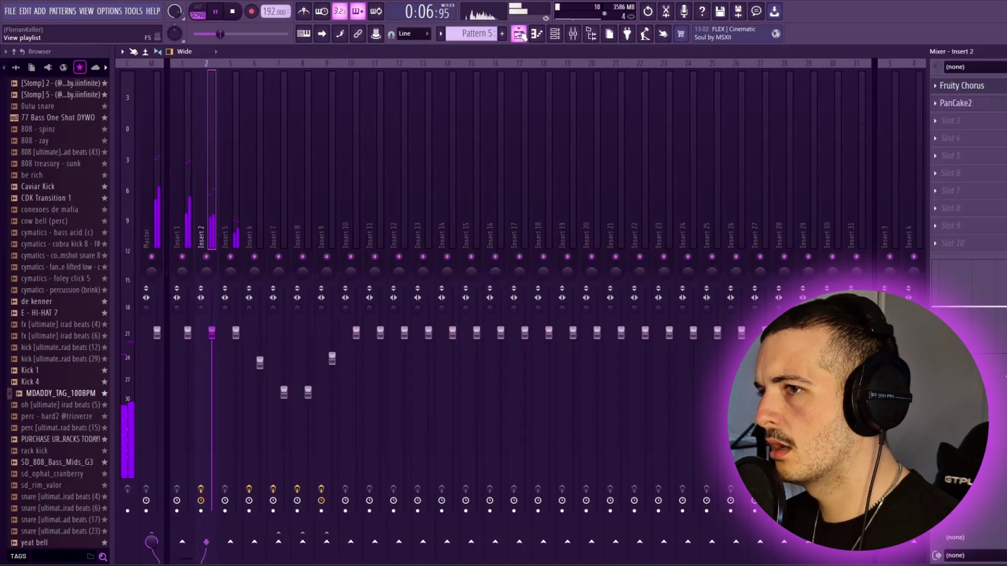
- Consolidate the Track 7 clips to audio over the time selection
{"action": "left_click", "coordinate": [518, 35]}
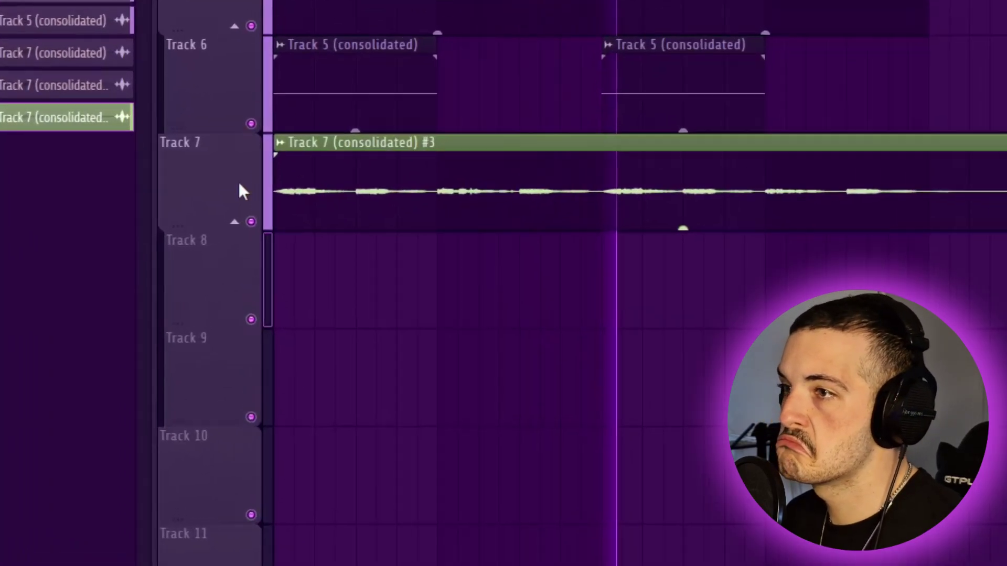
{"action": "right_click", "coordinate": [234, 210]}
{"action": "mouse_move", "coordinate": [378, 407]}
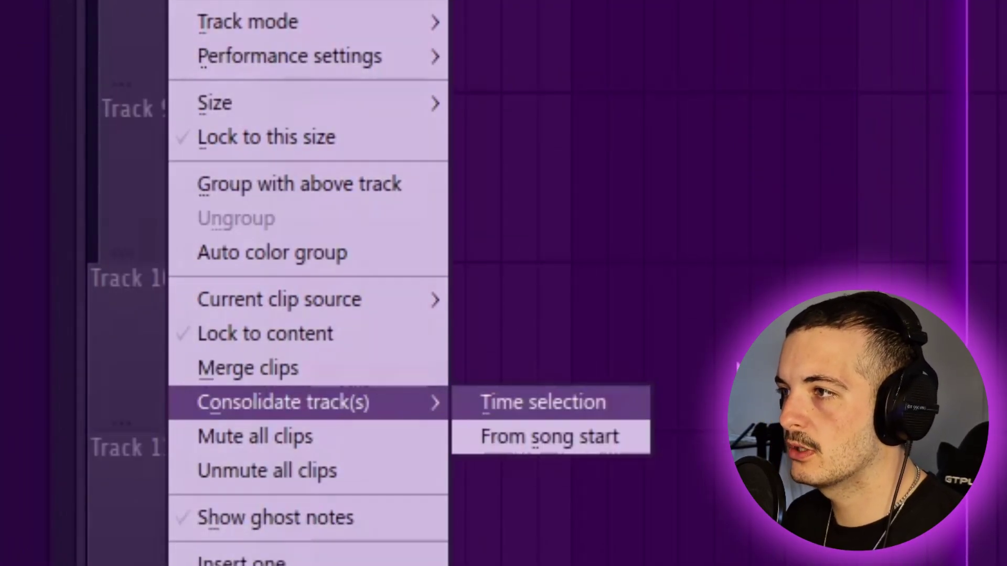
{"action": "left_click", "coordinate": [535, 402]}
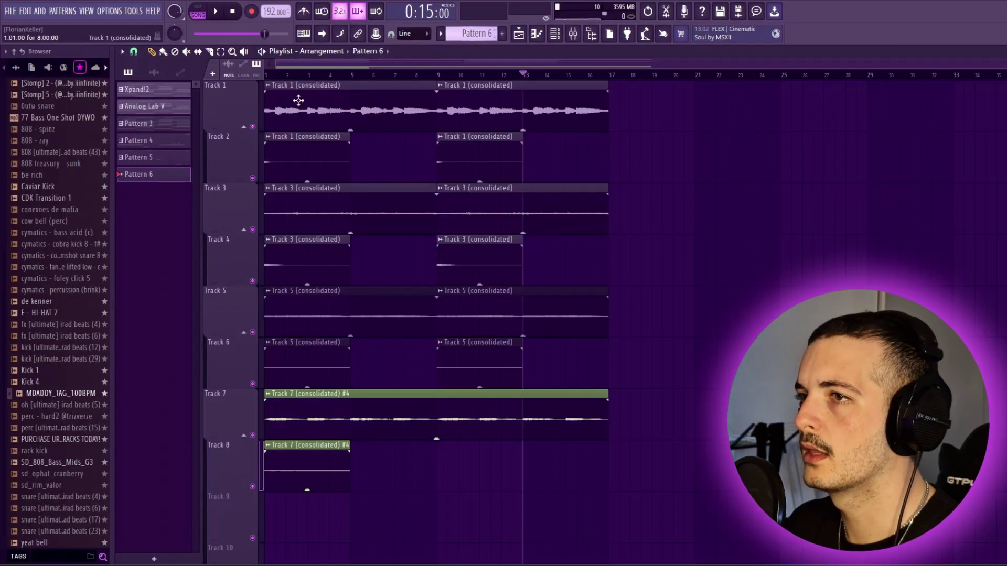
- Browse the favourites and the sample kits' #riser(s) and #open hat(s) folders, previewing an open hat sample
{"action": "scroll", "coordinate": [86, 188], "scroll_direction": "up", "scroll_amount": 4}
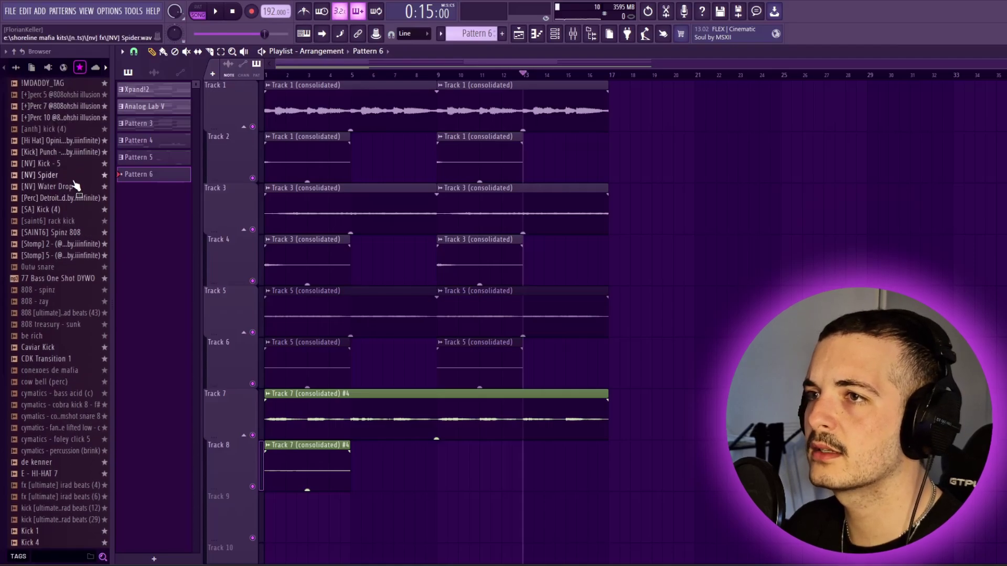
{"action": "scroll", "coordinate": [58, 190], "scroll_direction": "down", "scroll_amount": 4}
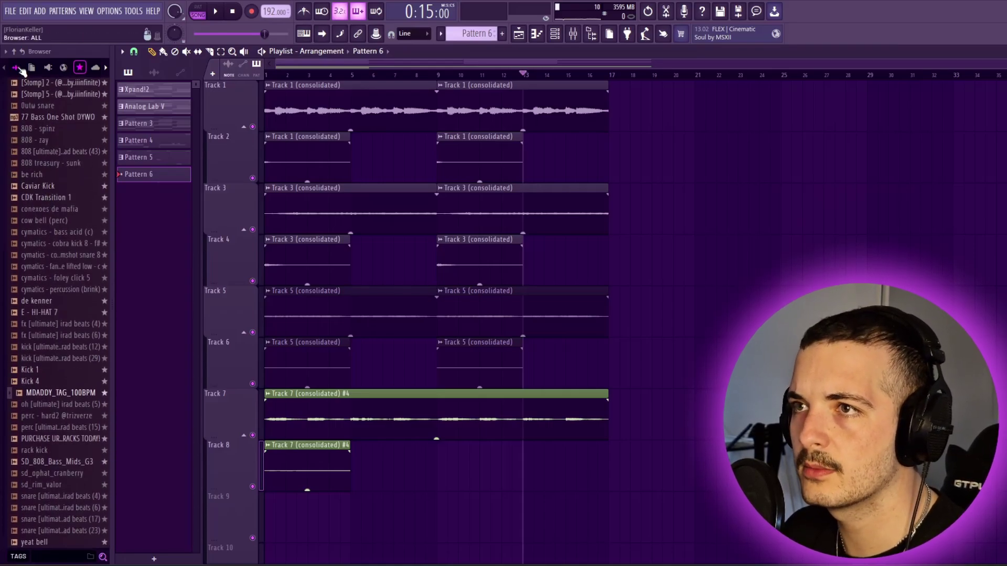
{"action": "left_click", "coordinate": [17, 68]}
{"action": "left_click", "coordinate": [40, 198]}
{"action": "key", "text": "space"}
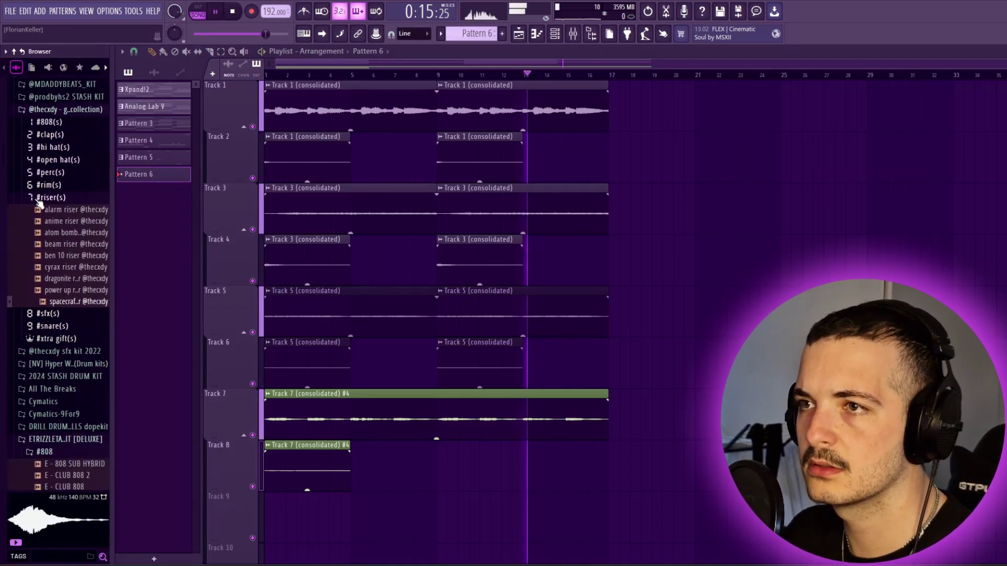
{"action": "left_click", "coordinate": [52, 159]}
{"action": "left_click", "coordinate": [51, 219]}
{"action": "key", "text": "space"}
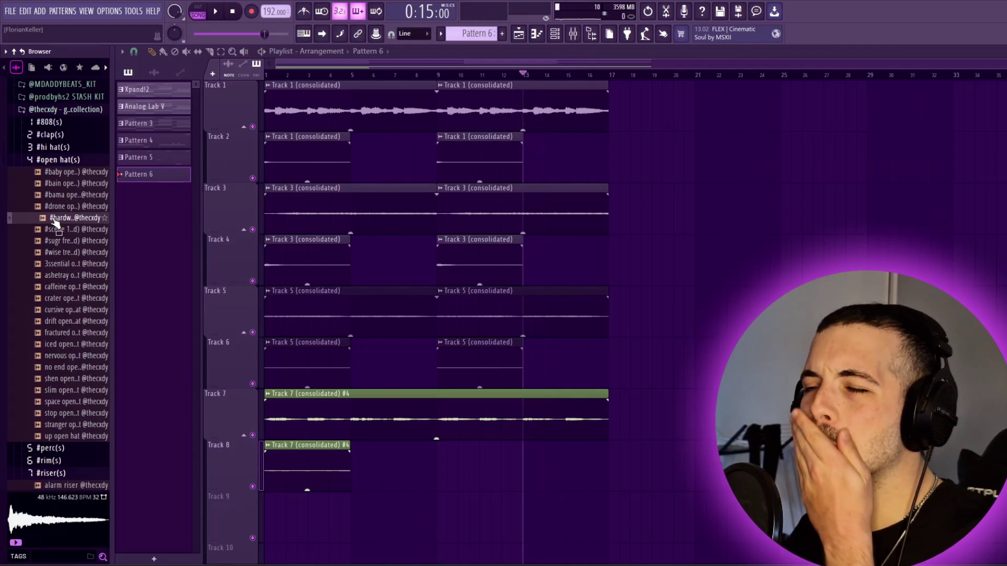
- Audition the remaining samples in the #open hat(s) folder one after another, down to the up open hat
{"action": "key", "text": "Down"}
{"action": "key", "text": "Down"}
{"action": "key", "text": "Down"}
{"action": "key", "text": "Down"}
{"action": "key", "text": "Down"}
{"action": "key", "text": "Down"}
{"action": "key", "text": "Down"}
{"action": "key", "text": "Down"}
{"action": "key", "text": "Down"}
{"action": "key", "text": "Down"}
{"action": "key", "text": "Down"}
{"action": "key", "text": "Down"}
{"action": "key", "text": "Down"}
{"action": "key", "text": "Down"}
{"action": "key", "text": "Down"}
{"action": "key", "text": "Down"}
{"action": "key", "text": "Down"}
{"action": "key", "text": "Down"}
{"action": "key", "text": "Down"}
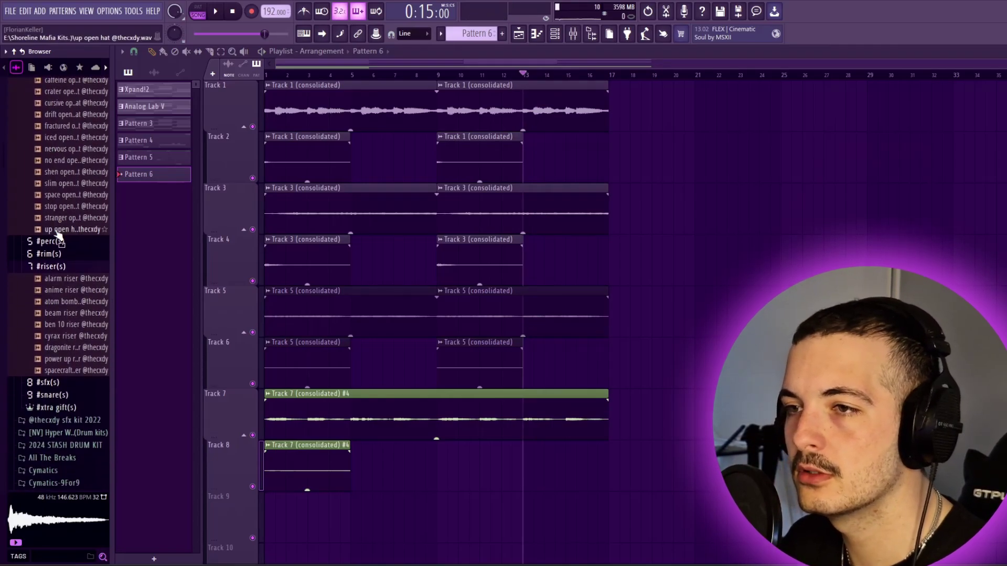
{"action": "scroll", "coordinate": [65, 262], "scroll_direction": "up", "scroll_amount": 15}
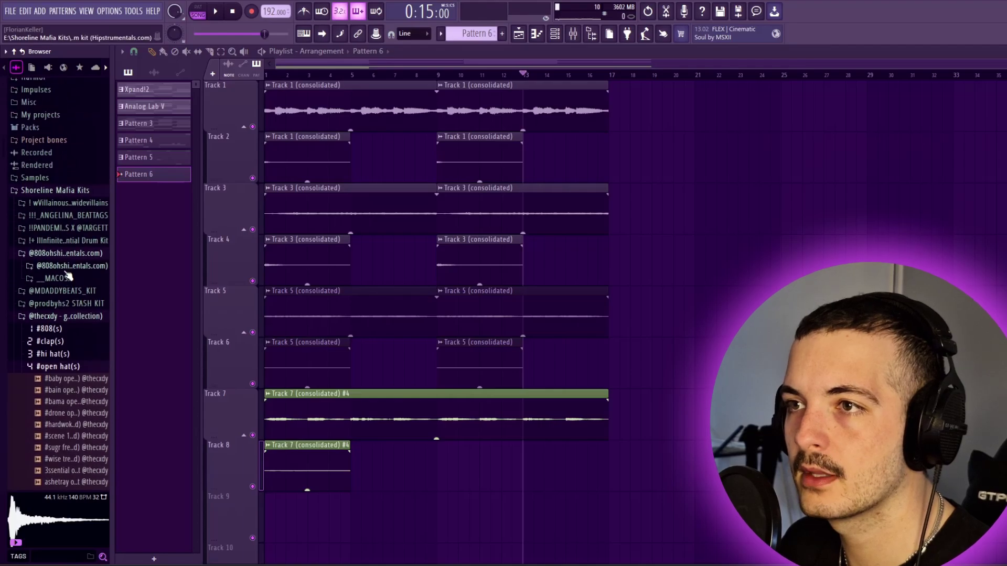
{"action": "left_click", "coordinate": [76, 318]}
{"action": "scroll", "coordinate": [76, 321], "scroll_direction": "down", "scroll_amount": 4}
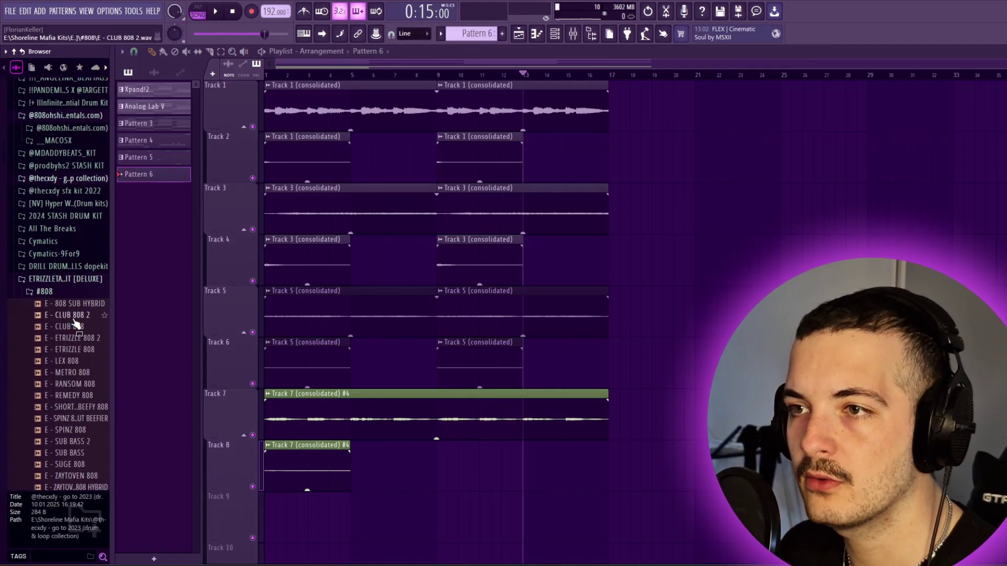
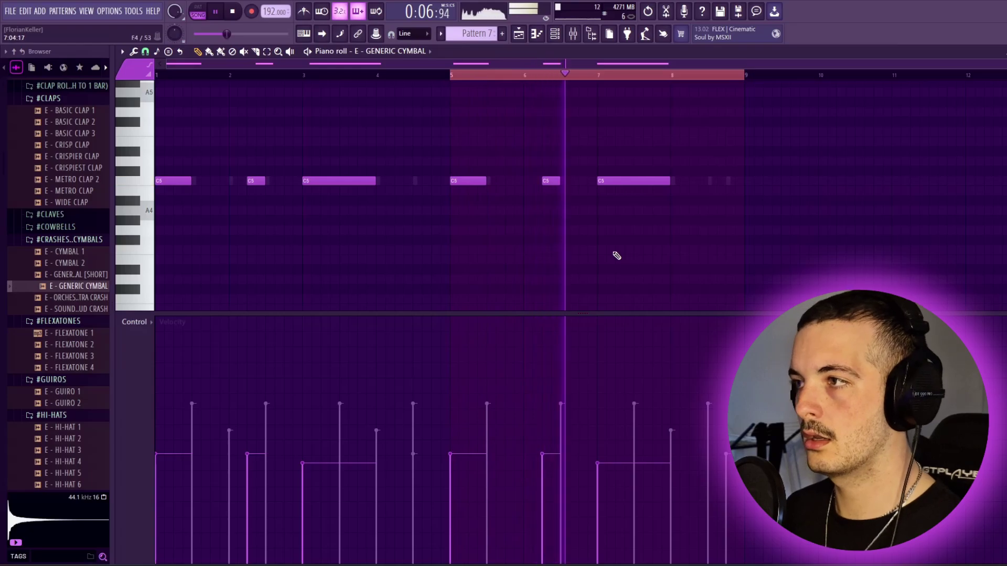
- Try the Chop tool on the selected E - CLAVE 3 note in bar 1 of Pattern 7
{"action": "scroll", "coordinate": [55, 314], "scroll_direction": "up", "scroll_amount": 3}
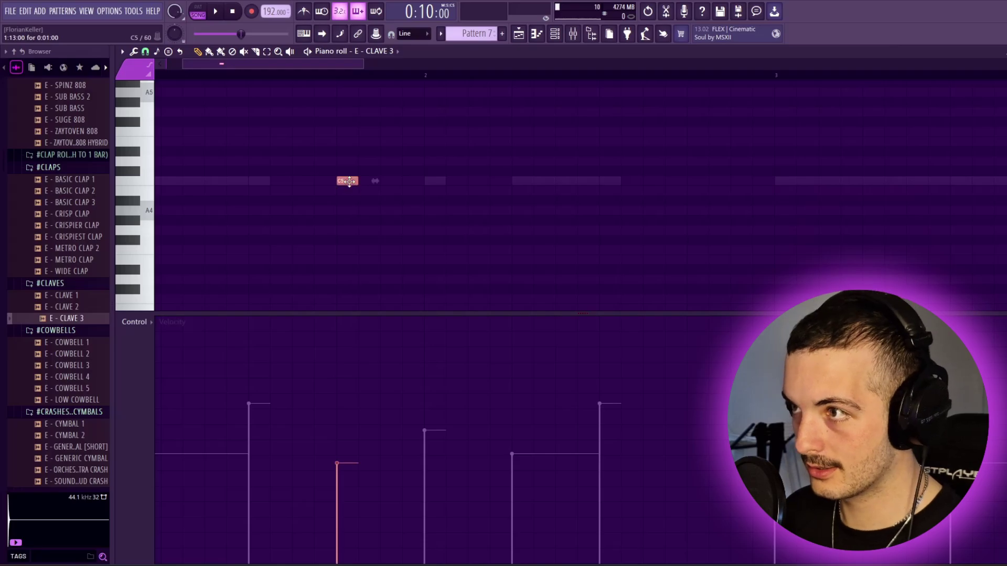
{"action": "key", "text": "alt+u"}
{"action": "left_click", "coordinate": [592, 224]}
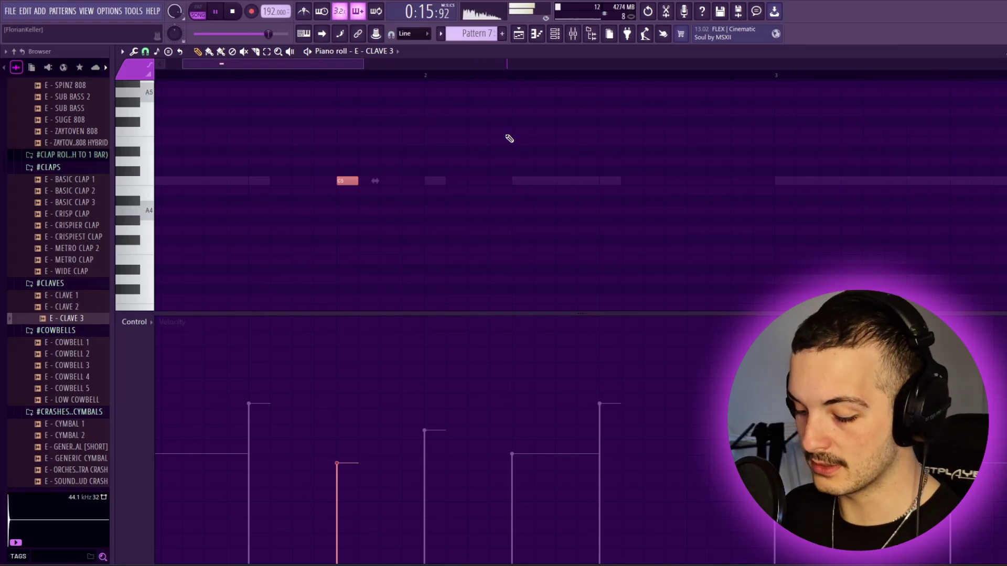
{"action": "key", "text": "alt+u"}
- Select all E - HI-HAT 1 #2 notes in Pattern 7 and apply the randomizer to them
{"action": "key", "text": "F5"}
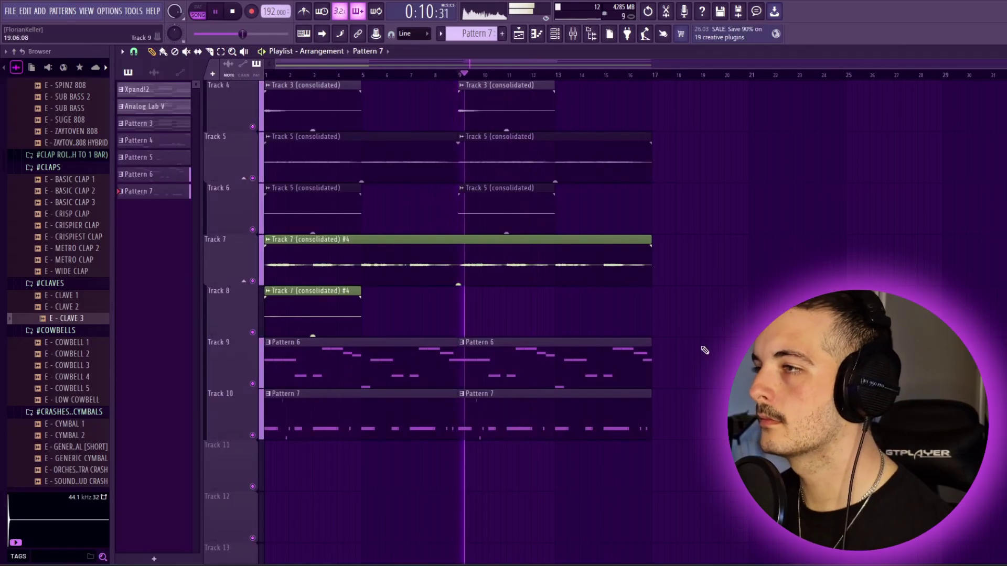
{"action": "scroll", "coordinate": [69, 258], "scroll_direction": "up", "scroll_amount": 2}
{"action": "scroll", "coordinate": [68, 258], "scroll_direction": "down", "scroll_amount": 3}
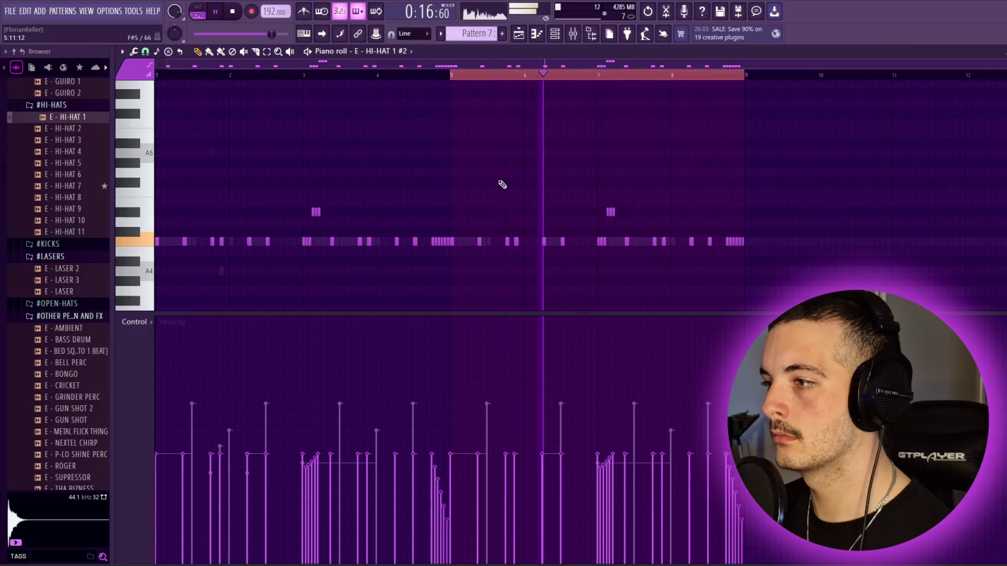
{"action": "key", "text": "ctrl+a"}
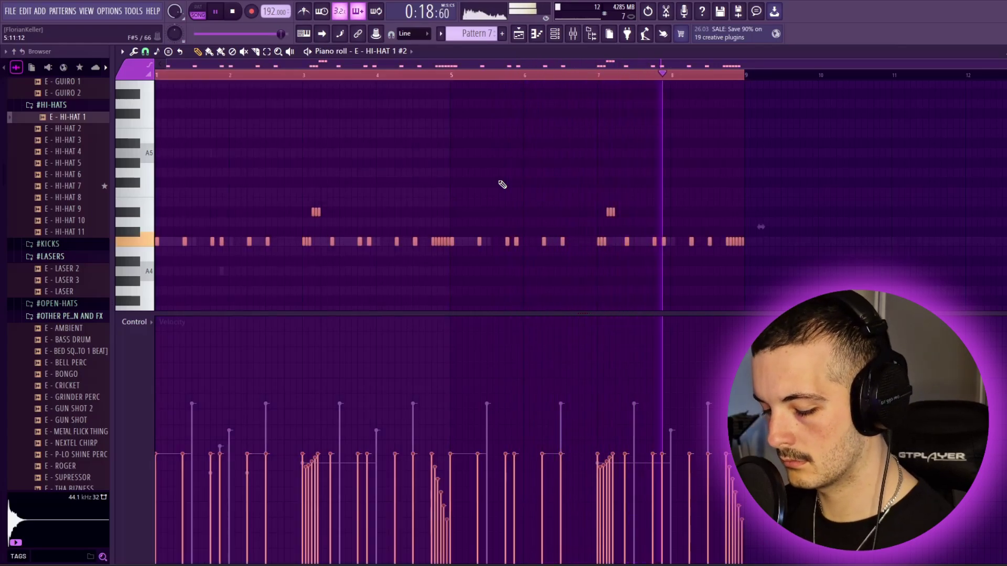
{"action": "key", "text": "alt+r"}
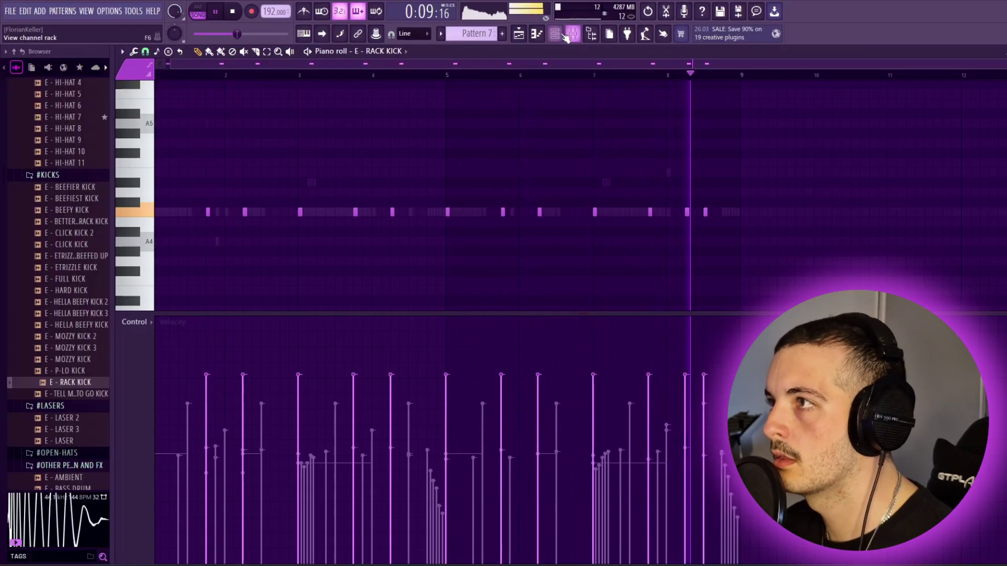
- Show the channel rack and open the options of its last channel
{"action": "key", "text": "F6"}
{"action": "right_click", "coordinate": [682, 536]}
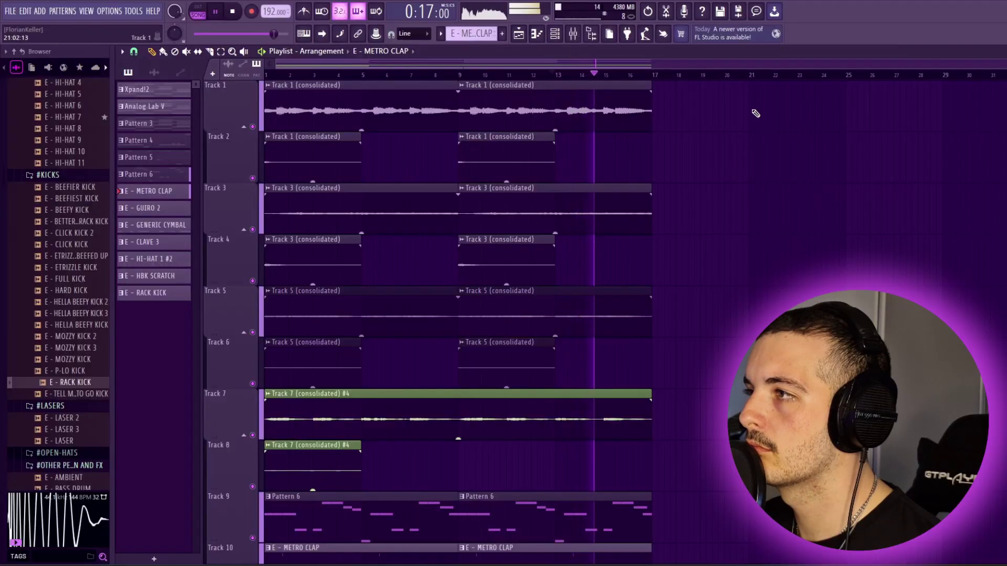
- Select all clips on Tracks 1 to 8 and duplicate them so the copies start at bar 17
{"action": "left_click_drag", "start_coordinate": [755, 113], "coordinate": [185, 544]}
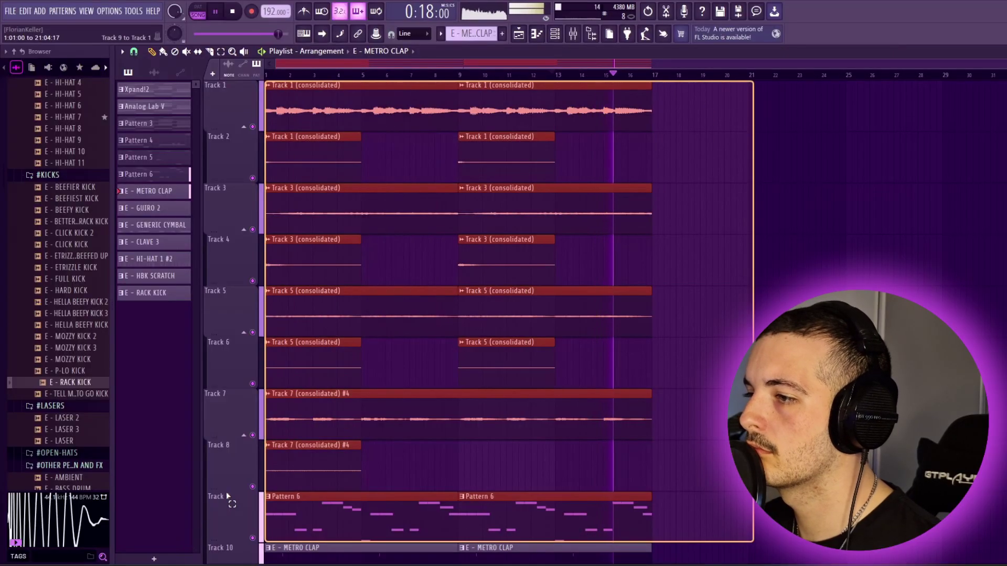
{"action": "left_click_drag", "start_coordinate": [229, 498], "coordinate": [241, 464]}
{"action": "key", "text": "ctrl+b"}
{"action": "scroll", "coordinate": [555, 448], "scroll_direction": "down", "scroll_amount": 4}
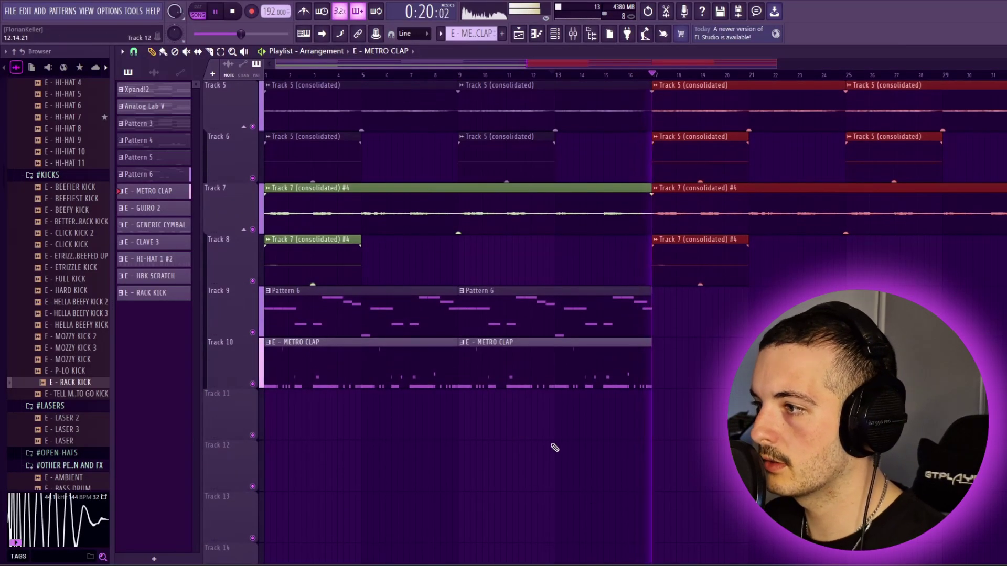
{"action": "scroll", "coordinate": [530, 375], "scroll_direction": "down", "scroll_amount": 3}
- Create the empty Pattern 17 and open the piano roll for the FG Moog Solo channel
{"action": "left_click", "coordinate": [555, 33]}
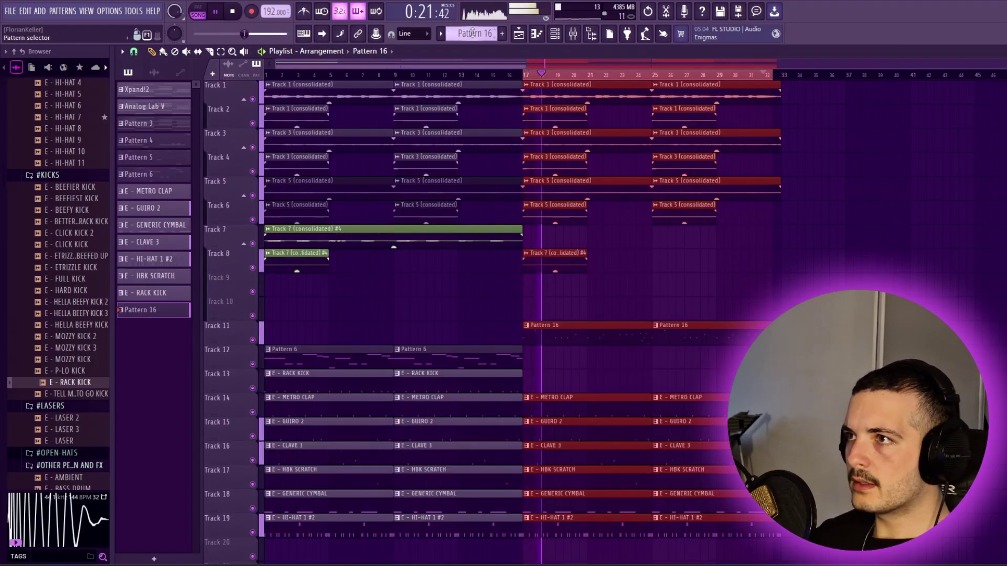
{"action": "key", "text": "F4"}
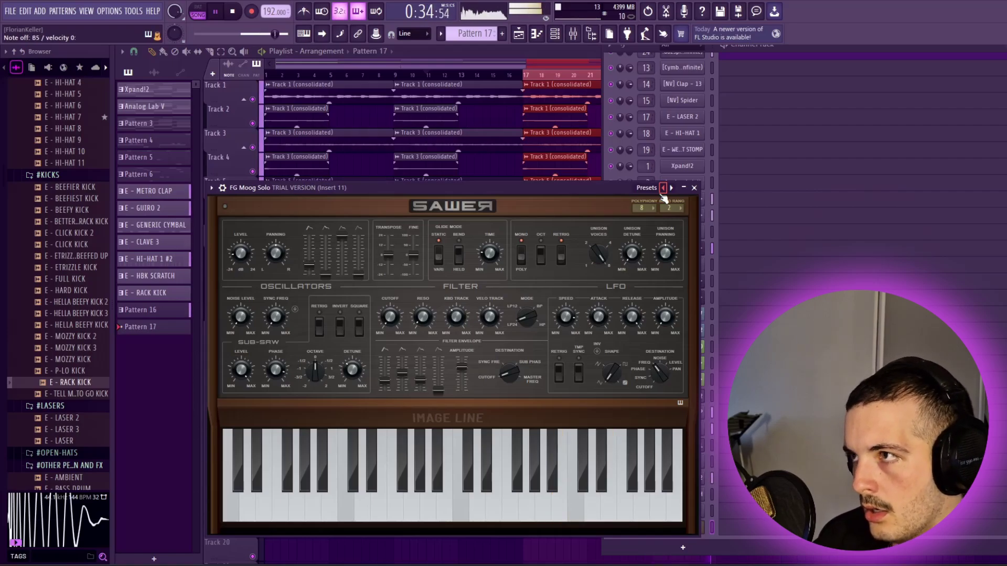
{"action": "key", "text": "F7"}
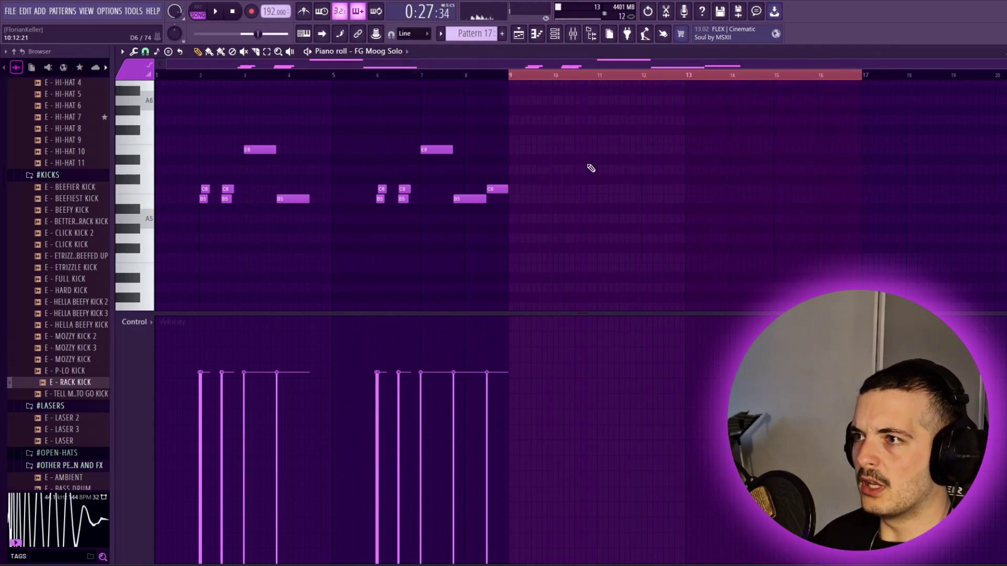
- Reopen the FG Moog Solo channel's Sawer synth and look through its Leads presets
{"action": "left_click", "coordinate": [555, 37]}
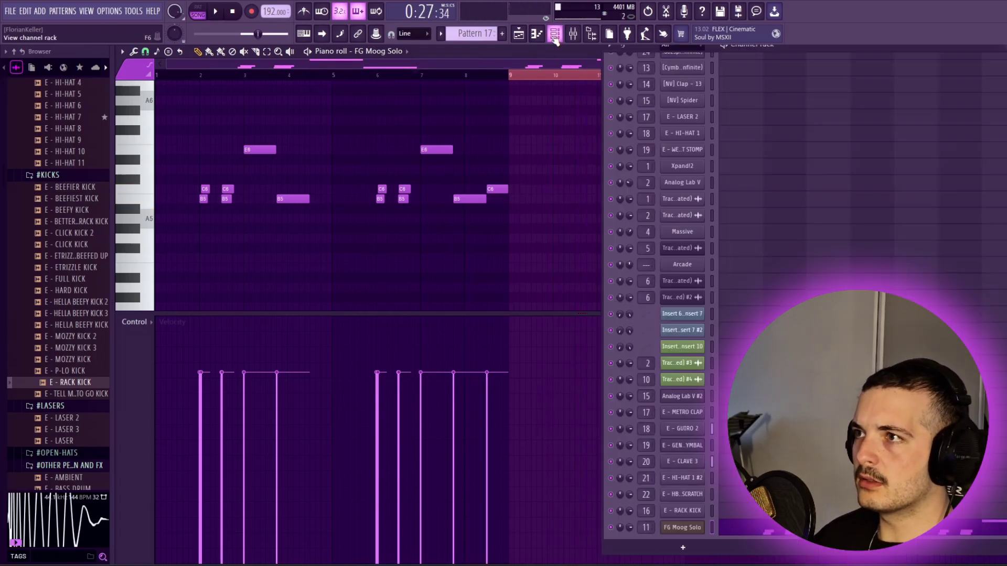
{"action": "left_click", "coordinate": [681, 528]}
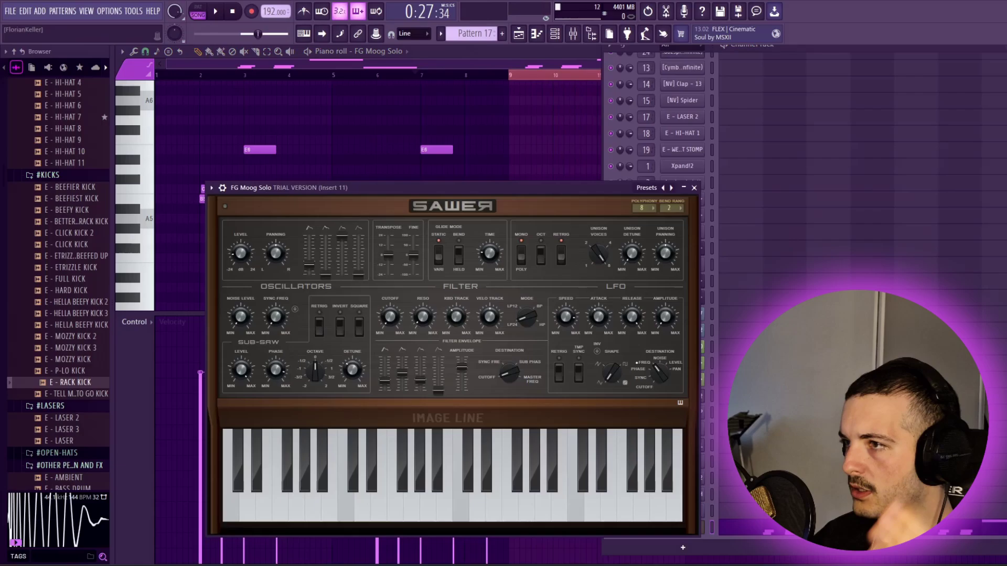
{"action": "left_click", "coordinate": [648, 188]}
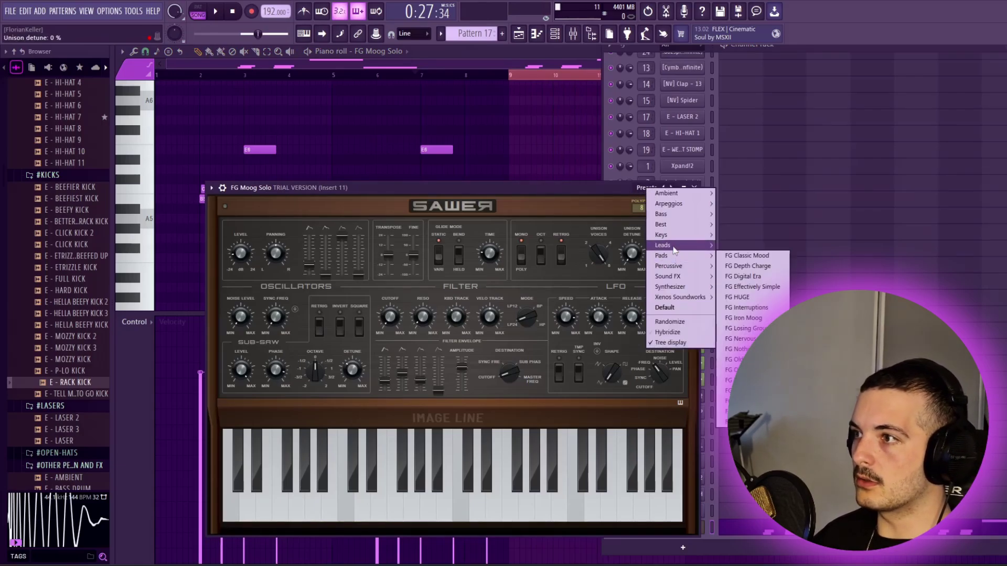
{"action": "mouse_move", "coordinate": [675, 251]}
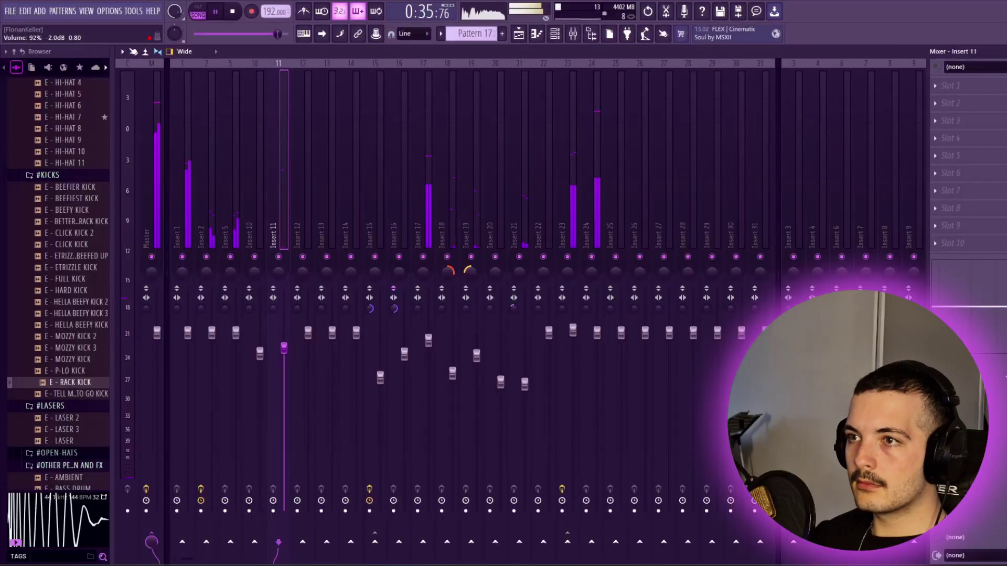
- Select Inserts 1, 2, 5, 10 and 11 in the mixer and route them to Insert 14 only
{"action": "left_click", "coordinate": [177, 237], "text": "shift"}
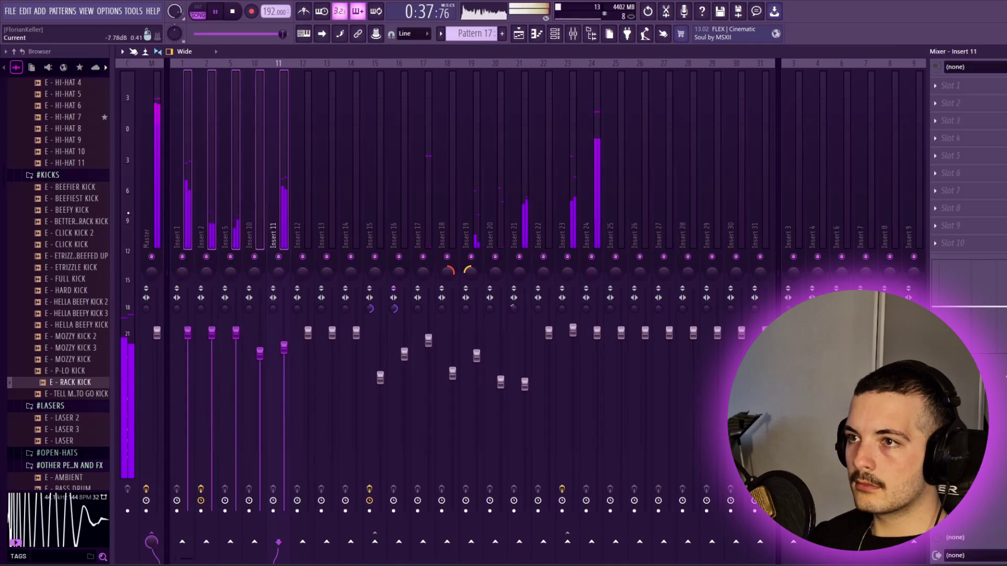
{"action": "right_click", "coordinate": [350, 542]}
{"action": "left_click", "coordinate": [367, 513]}
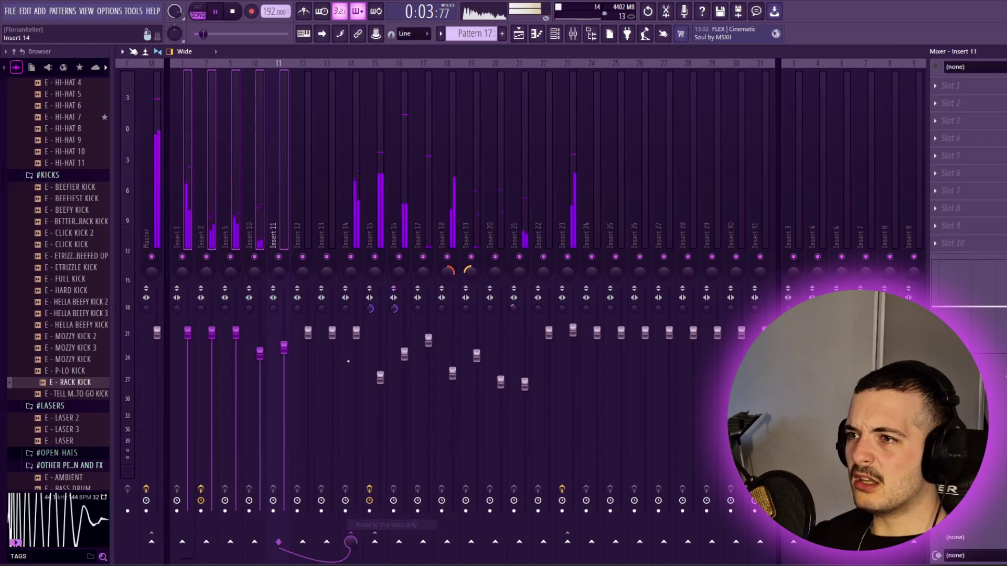